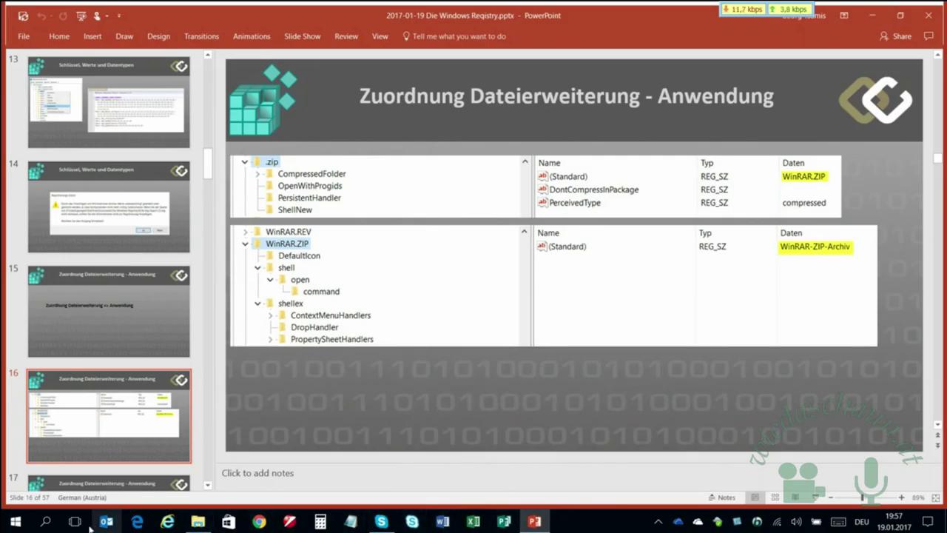
# Launch the Registry Editor through a Windows search for regedit and approve the elevation request
pyautogui.click(47, 522)
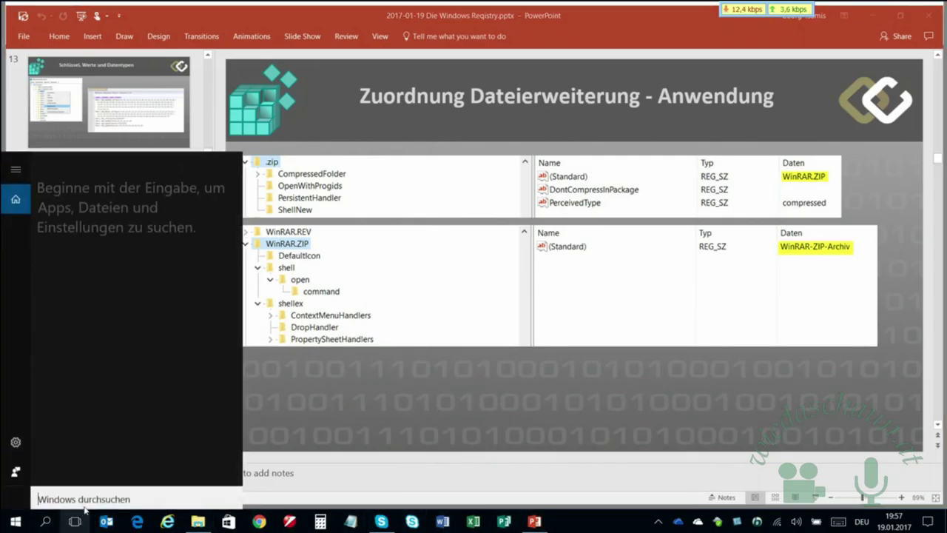
pyautogui.write('regedit')
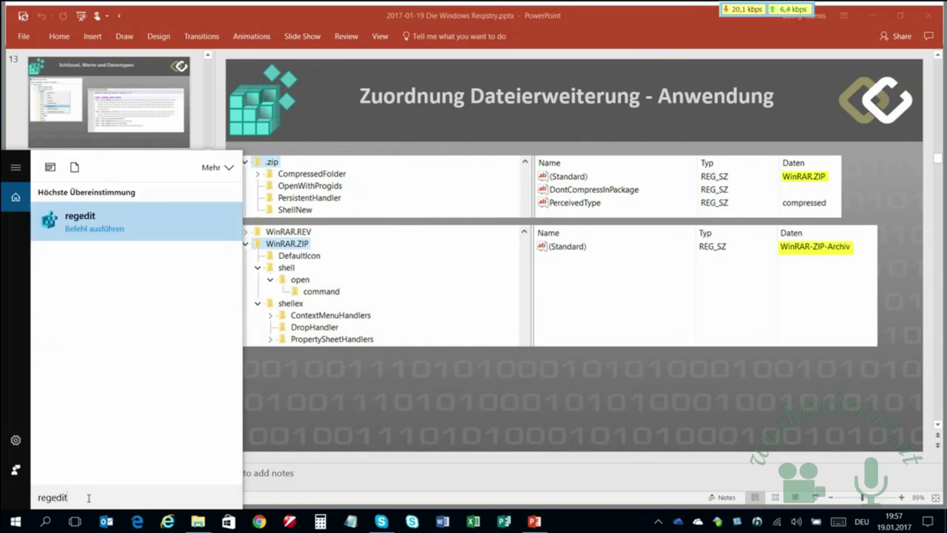
pyautogui.press('Return')
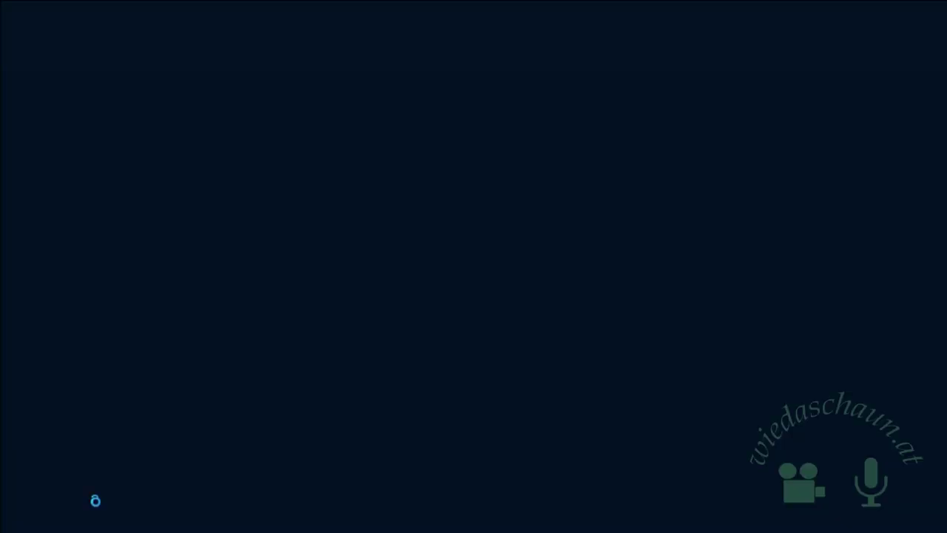
pyautogui.click(418, 350)
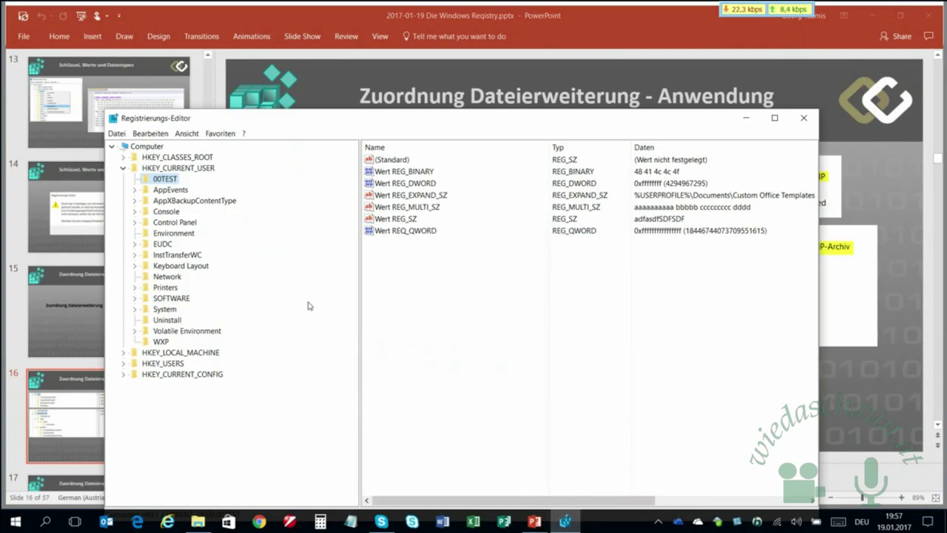
# Collapse HKEY_CURRENT_USER, then locate the .zip key under HKEY_CLASSES_ROOT and expand it to view its values
pyautogui.click(123, 168)
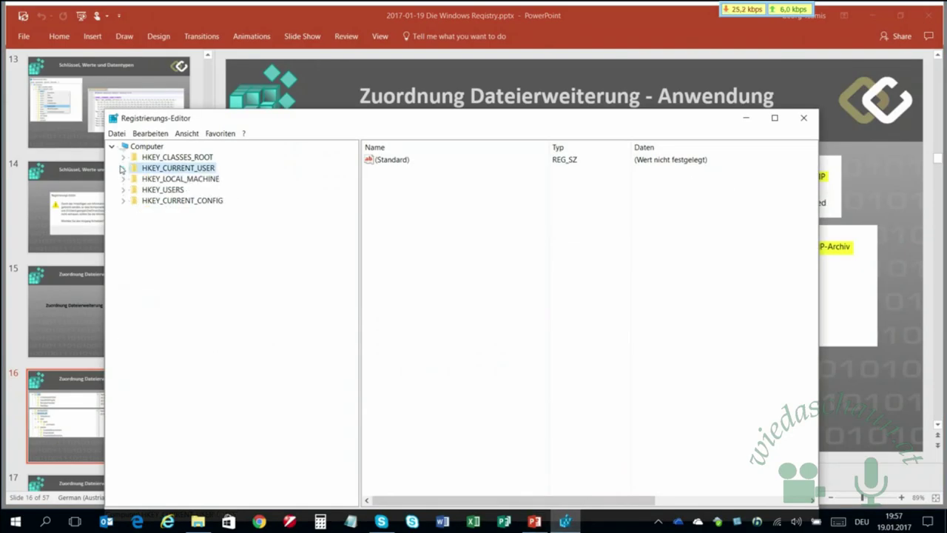
pyautogui.click(123, 157)
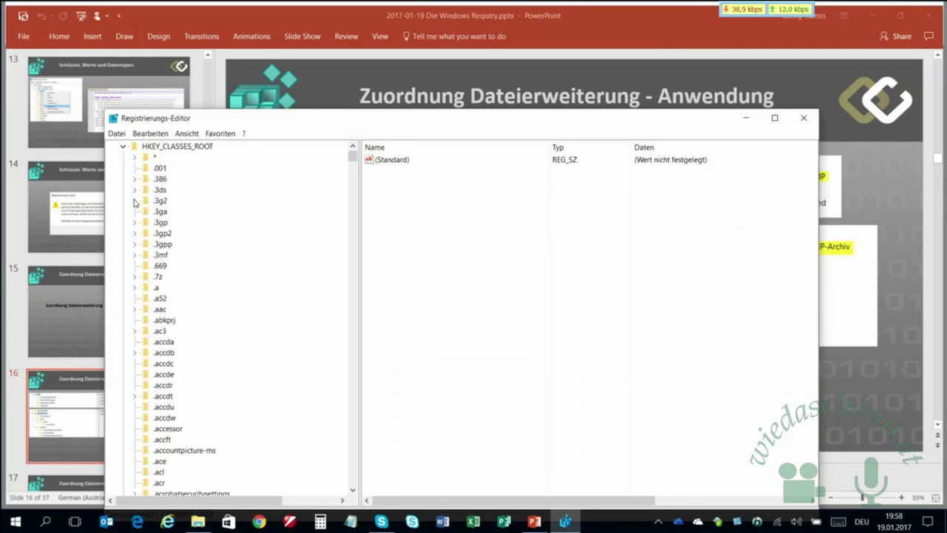
pyautogui.write('.z')
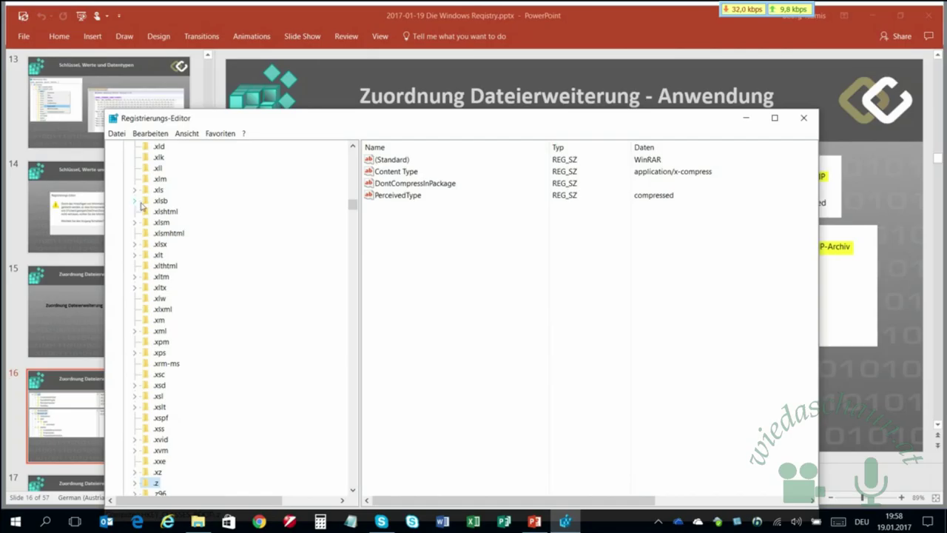
pyautogui.click(353, 489)
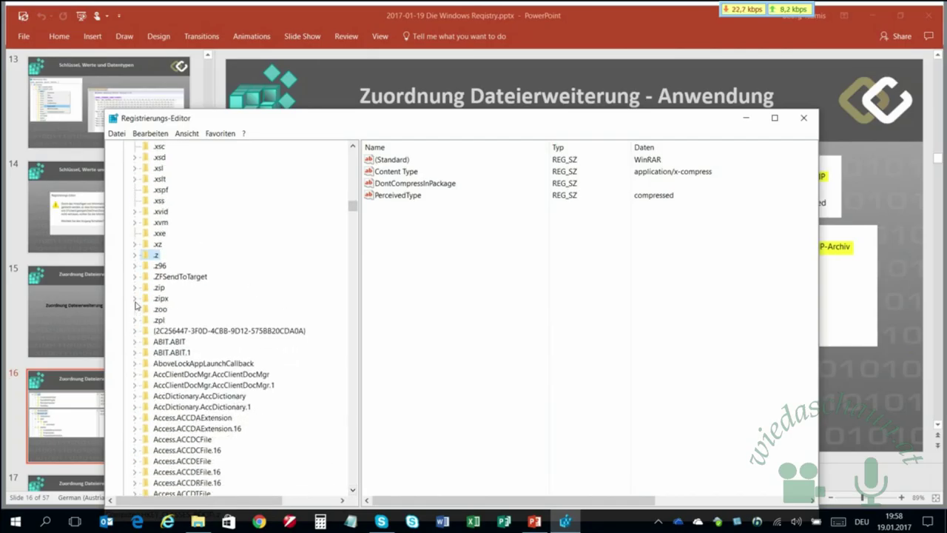
pyautogui.click(138, 288)
pyautogui.click(136, 288)
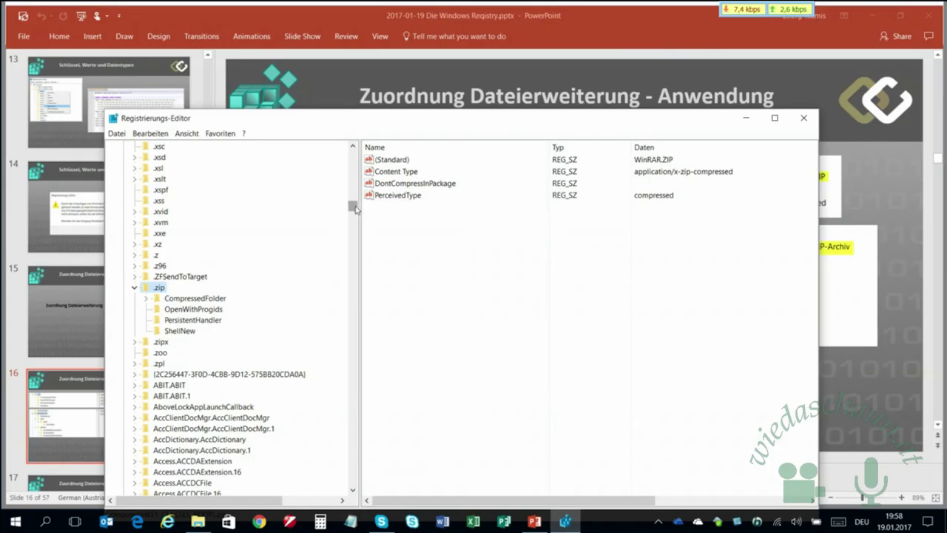
# Locate the WinRAR.ZIP key under HKEY_CLASSES_ROOT and expand it to view its subkeys
pyautogui.click(143, 342)
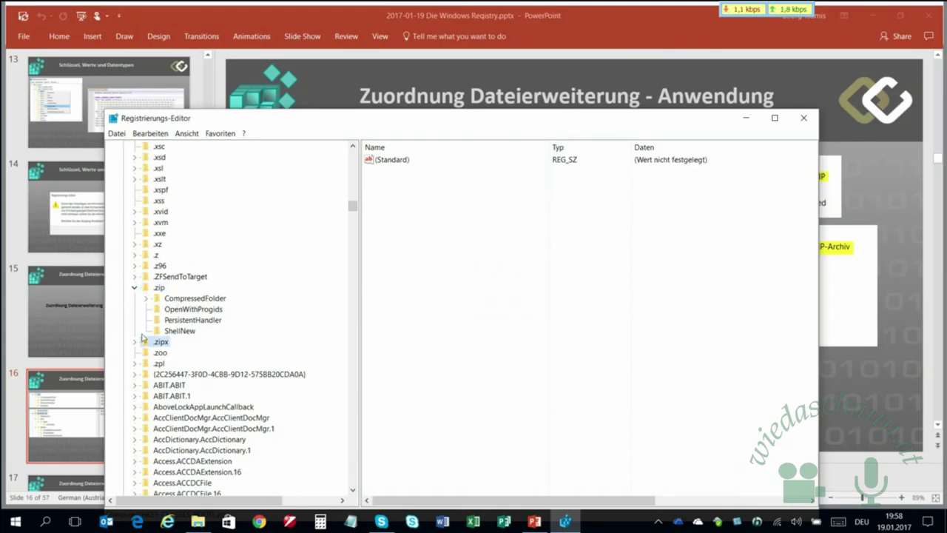
pyautogui.write('winrar')
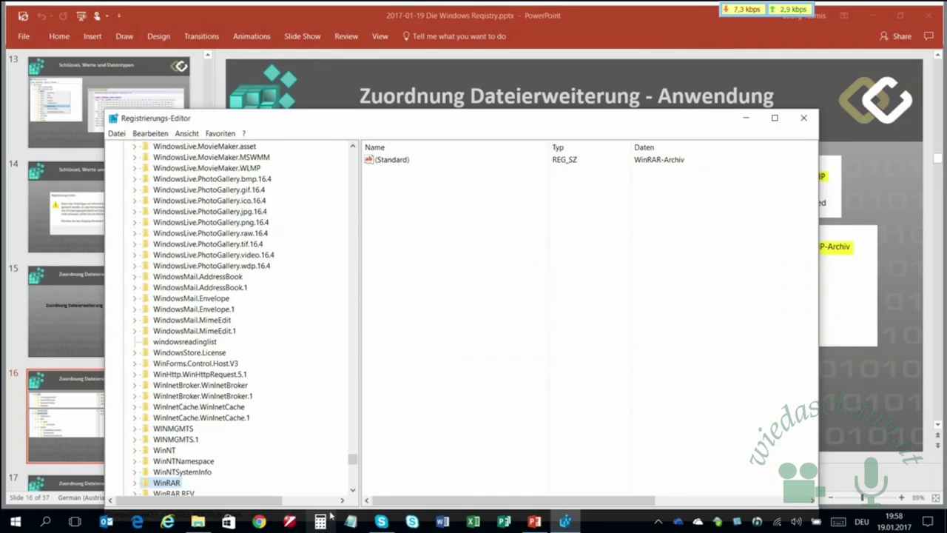
pyautogui.moveTo(352, 491); pyautogui.dragTo(353, 492)
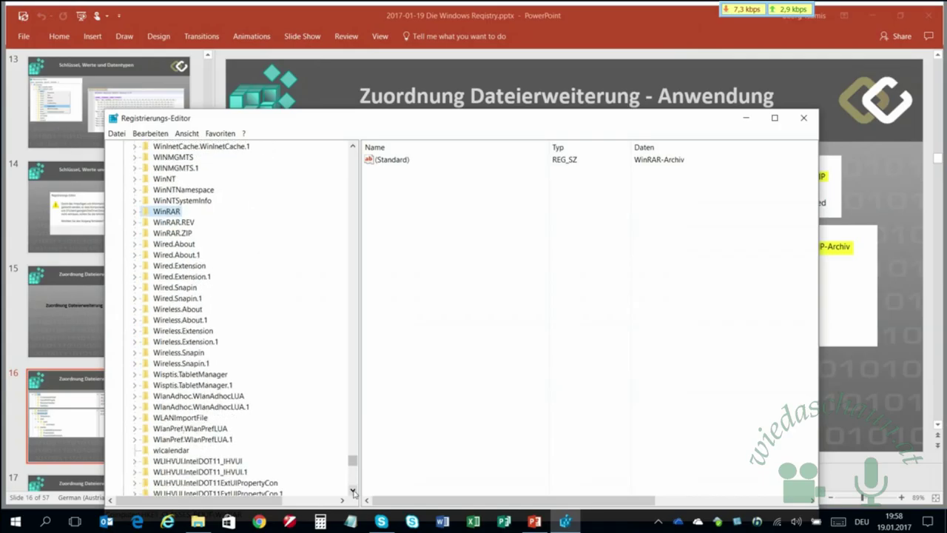
pyautogui.click(145, 234)
pyautogui.click(135, 234)
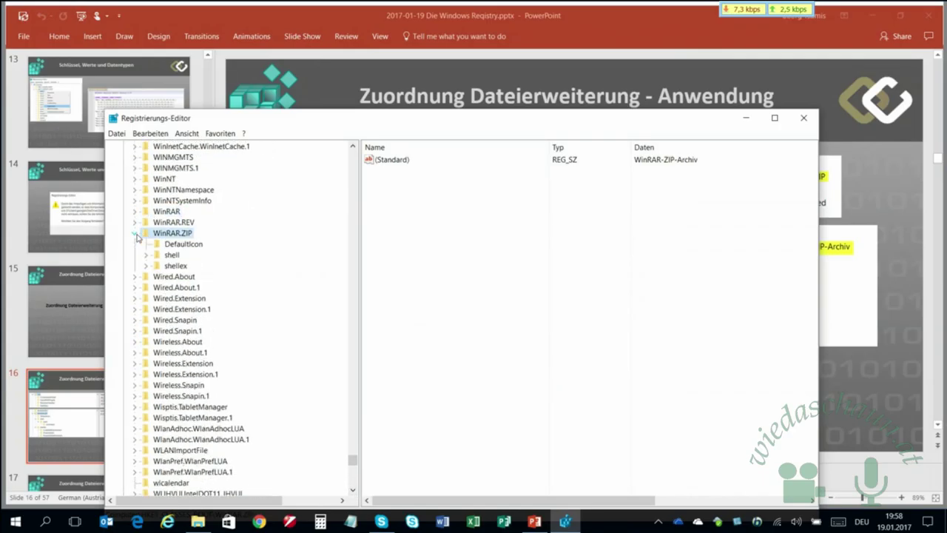
# Examine the default values of the DefaultIcon and shell\open\command subkeys of WinRAR.ZIP
pyautogui.click(157, 245)
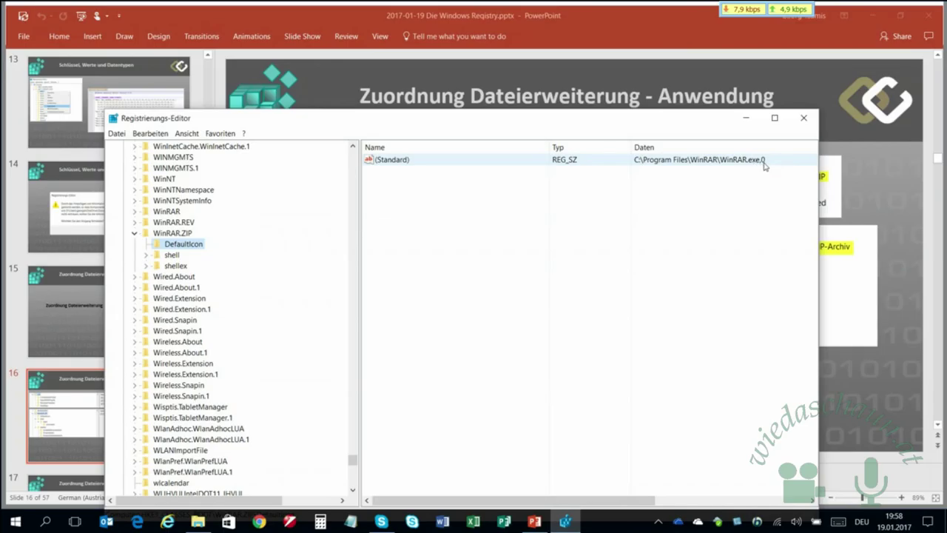
pyautogui.click(146, 255)
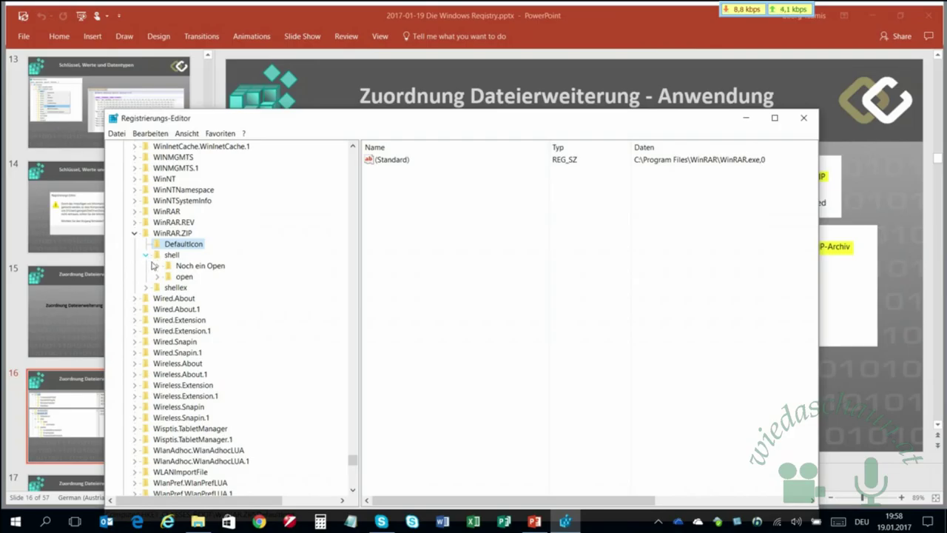
pyautogui.click(159, 277)
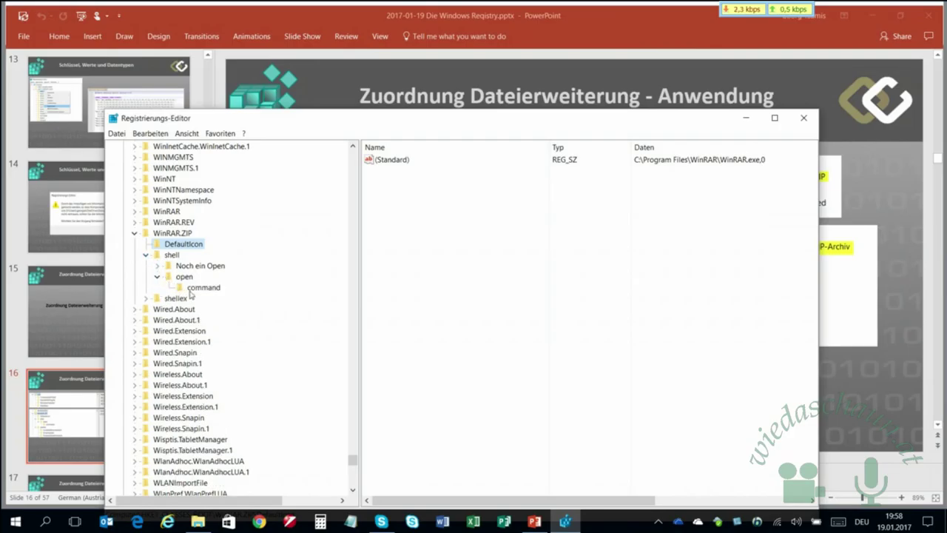
pyautogui.click(182, 288)
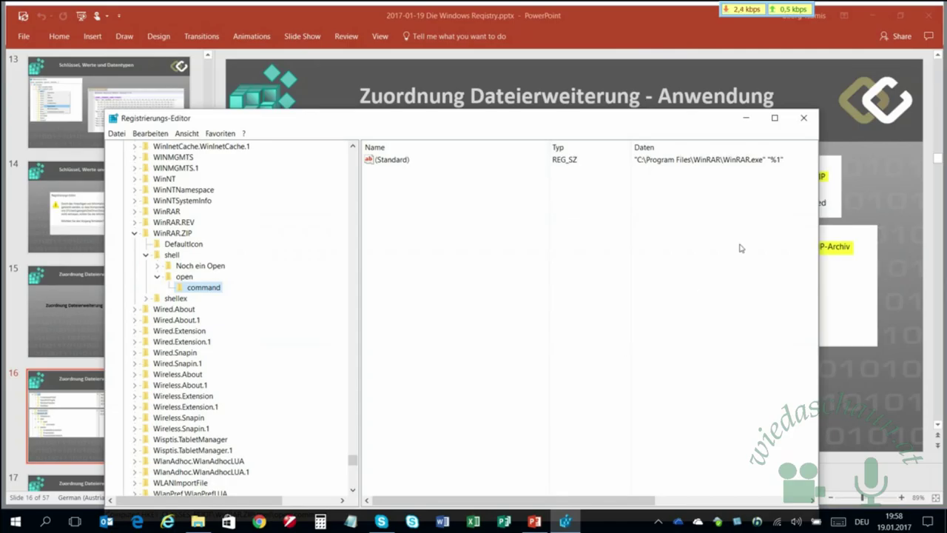
# Switch back to the PowerPoint presentation and show slide 17 on the WinRAR.ZIP command keys
pyautogui.hotkey('alt', 'Tab')
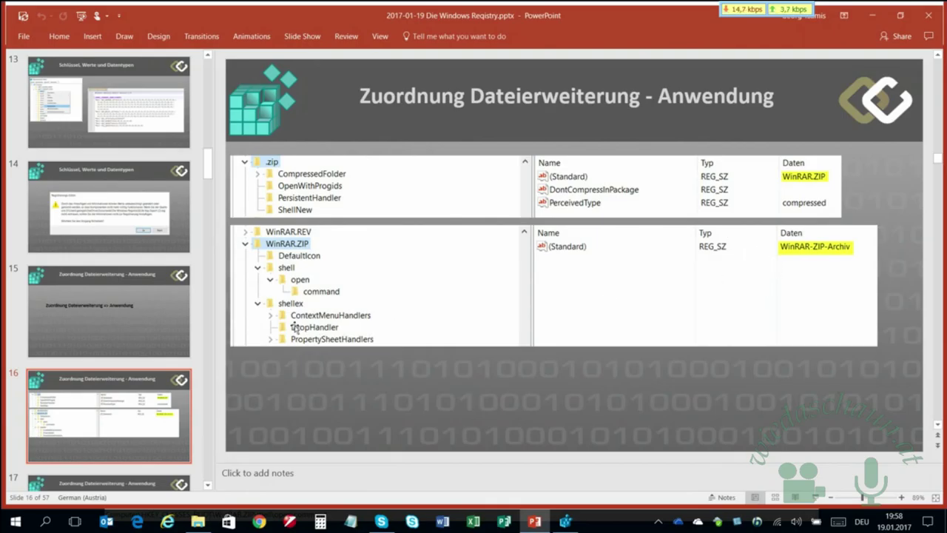
pyautogui.scroll(-1, 317, 319)
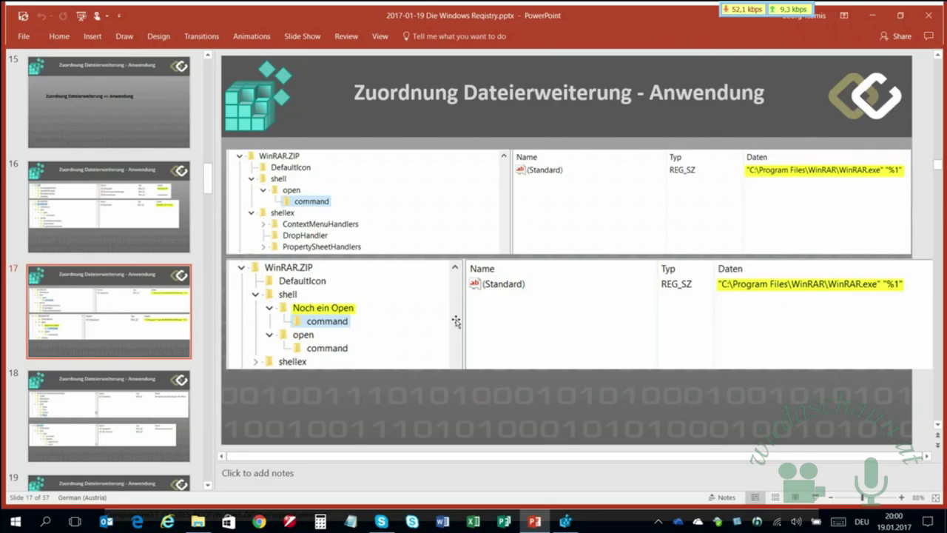
pyautogui.press('alt')
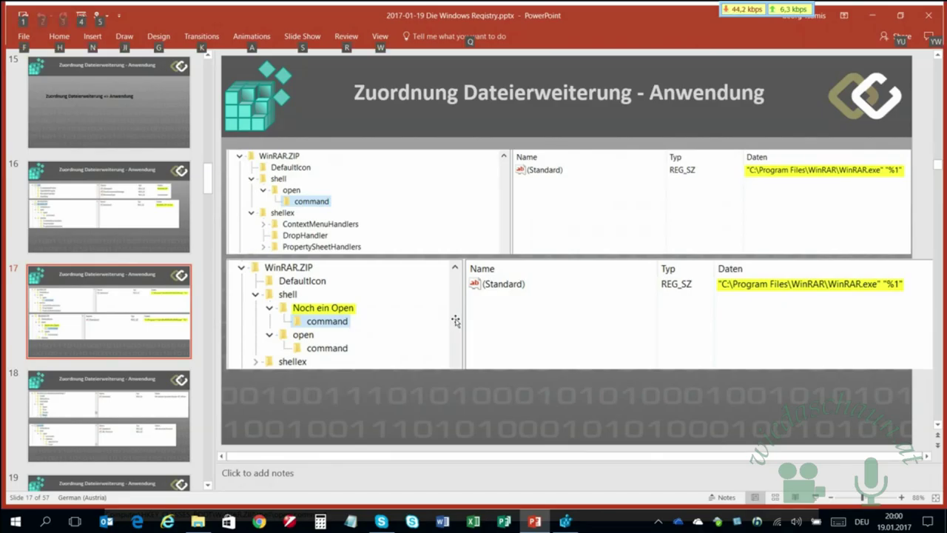
pyautogui.scroll(-1, 456, 320)
pyautogui.scroll(1, 456, 320)
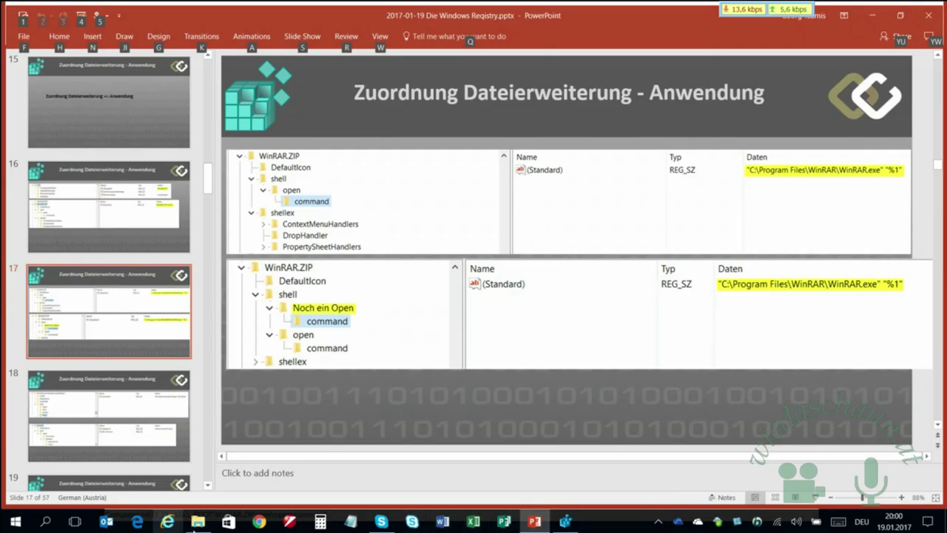
# Switch to File Explorer and examine the context menu commands of 00 CC Akademie Flyer 2007_8.zip
pyautogui.click(198, 522)
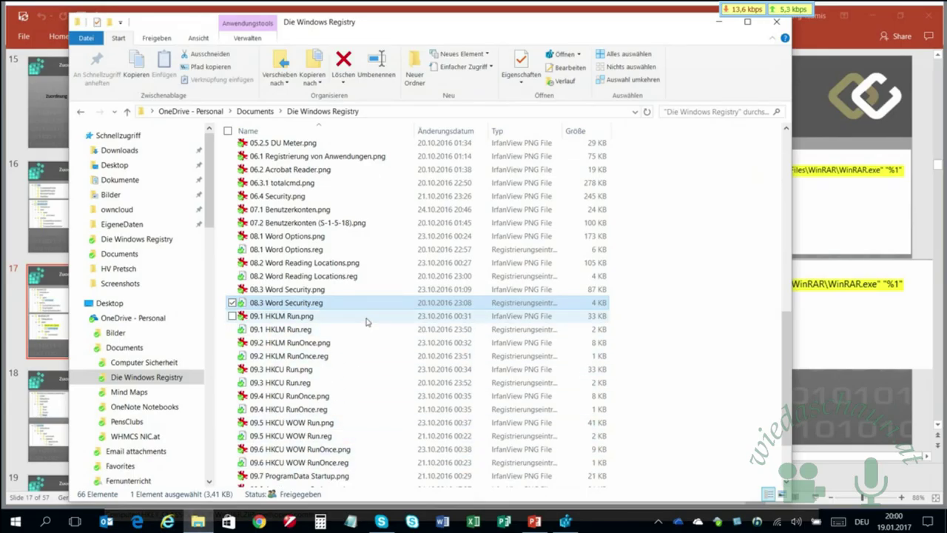
pyautogui.scroll(-2, 366, 321)
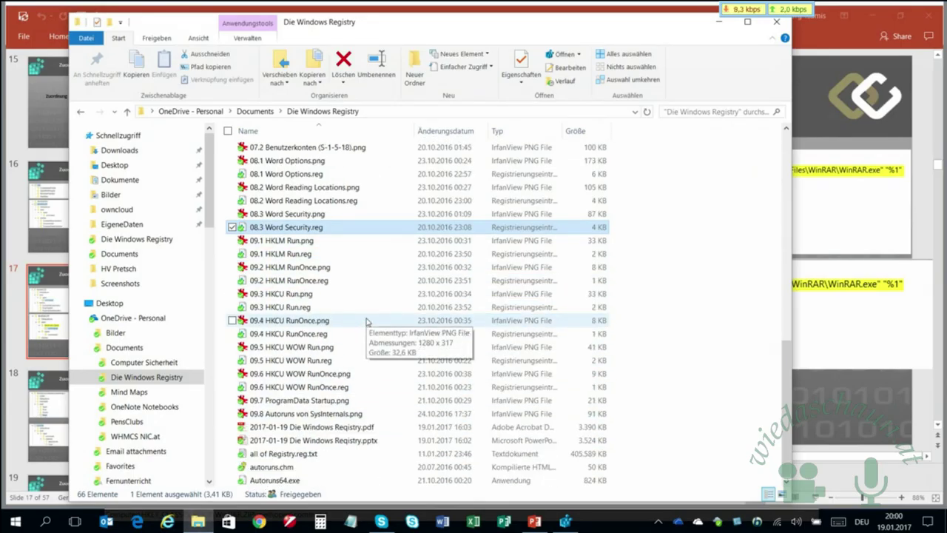
pyautogui.scroll(10, 366, 321)
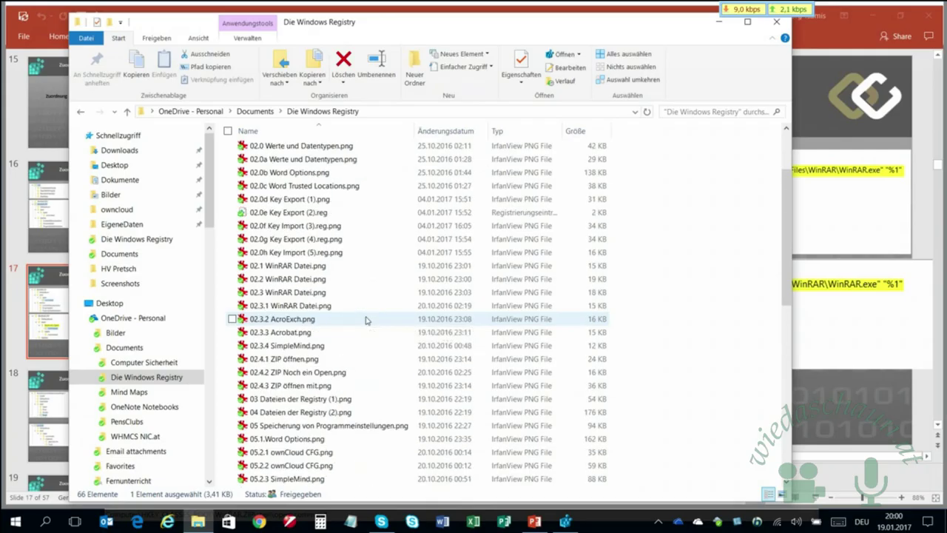
pyautogui.scroll(3, 366, 321)
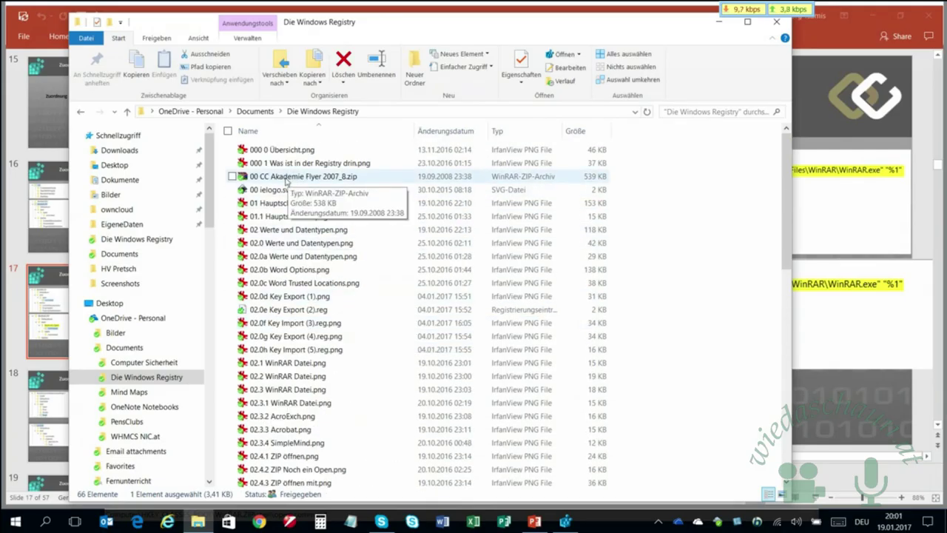
pyautogui.click(284, 180)
pyautogui.rightClick(284, 180)
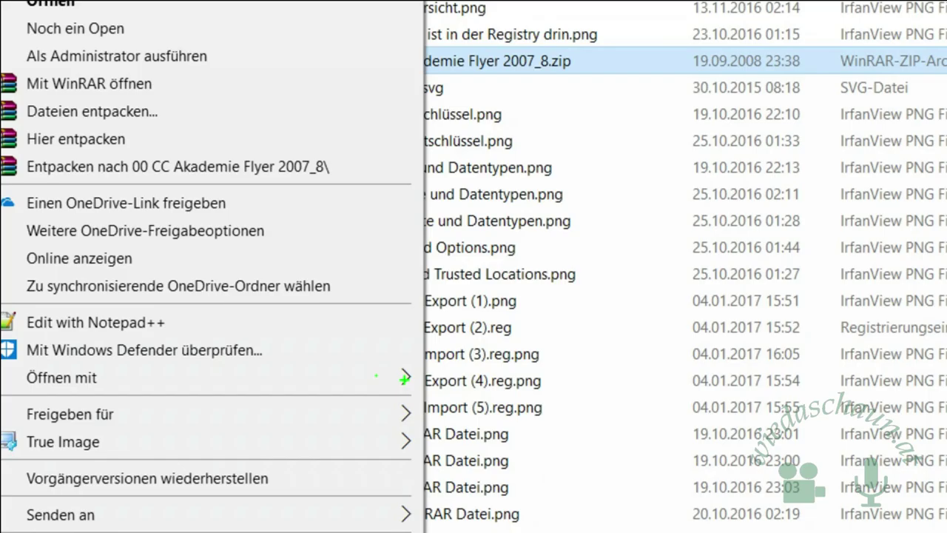
pyautogui.press('Escape')
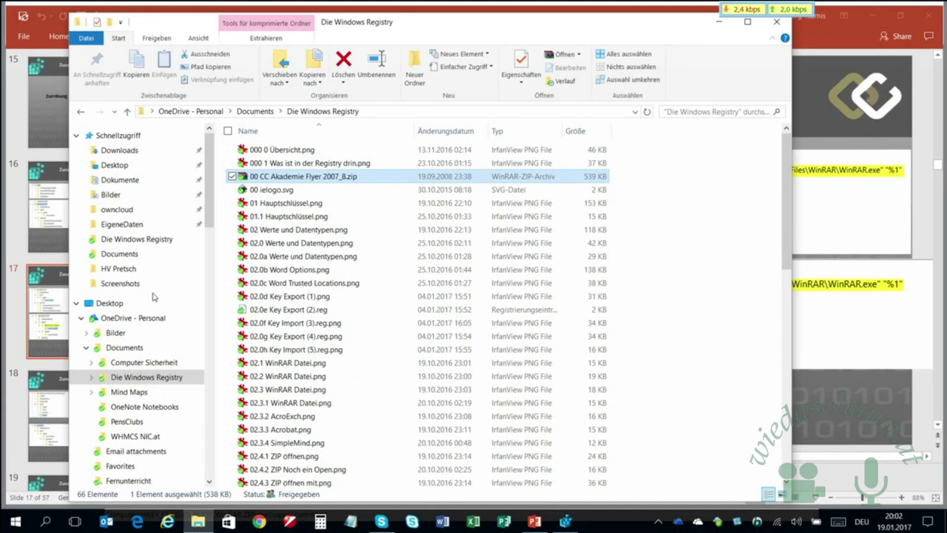
# Show the Öffnen mit choices for 00 CC Akademie Flyer 2007_8.zip and open it with WinRAR archiver
pyautogui.press('F4')
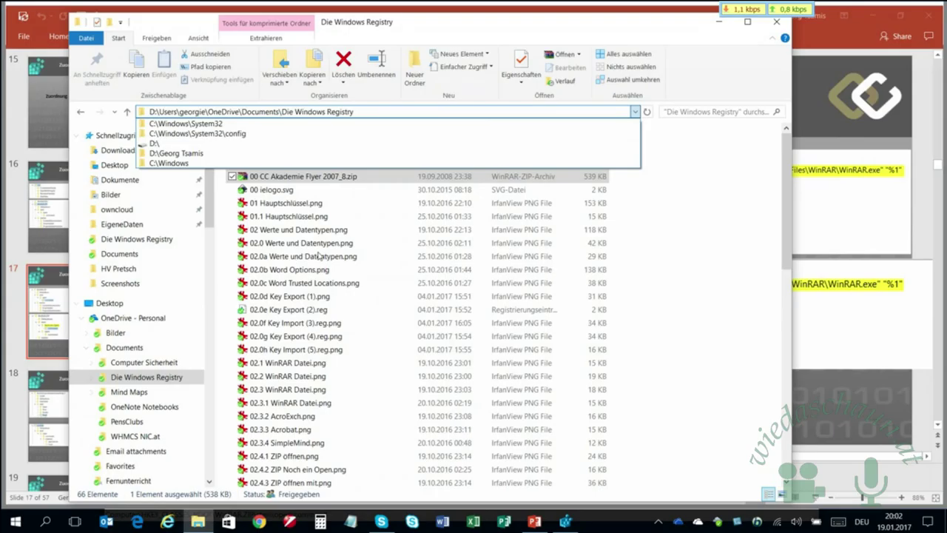
pyautogui.press('F4')
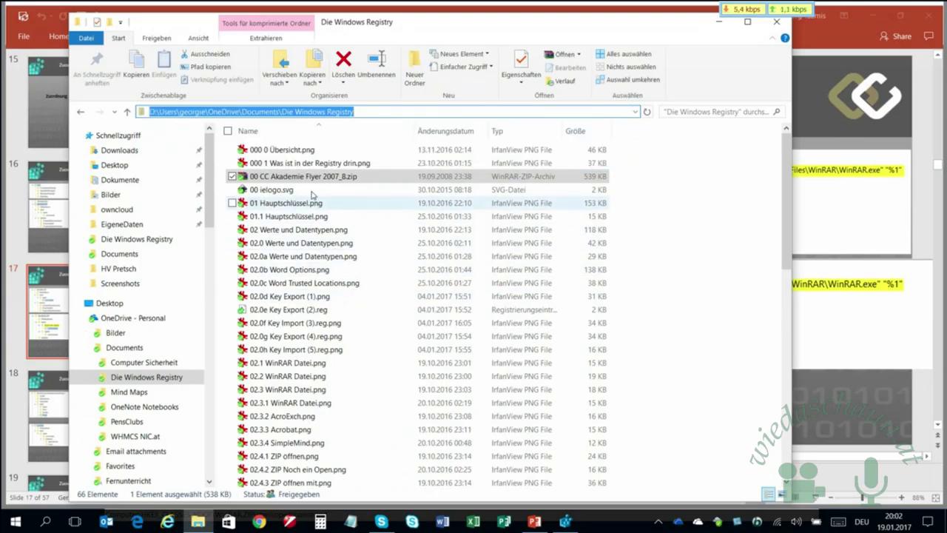
pyautogui.rightClick(311, 180)
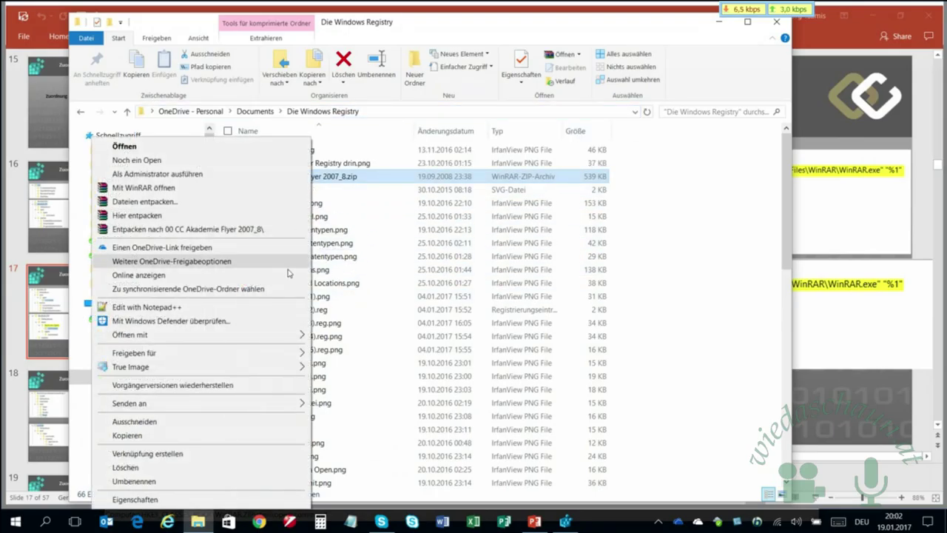
pyautogui.moveTo(288, 335)
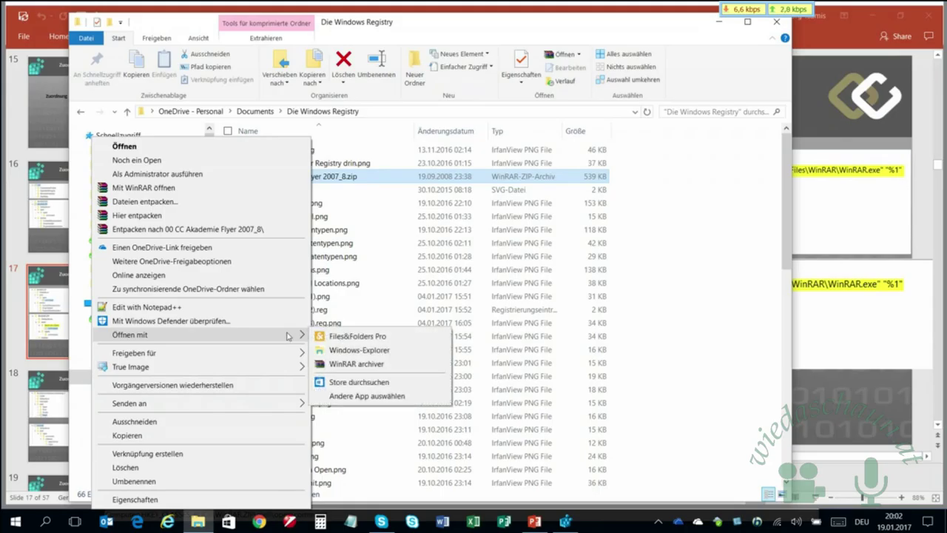
pyautogui.click(370, 364)
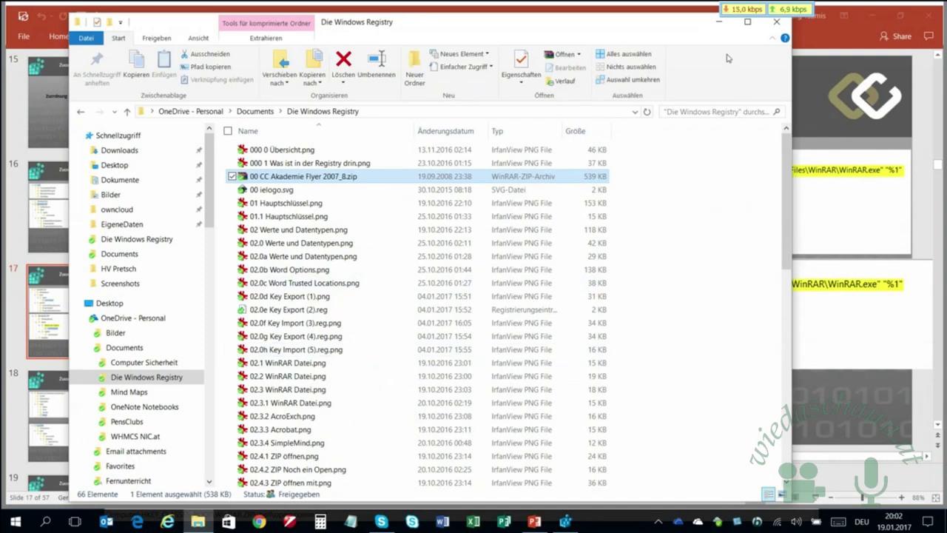
# Minimise File Explorer to return to the PowerPoint presentation and go on to slide 19
pyautogui.click(717, 21)
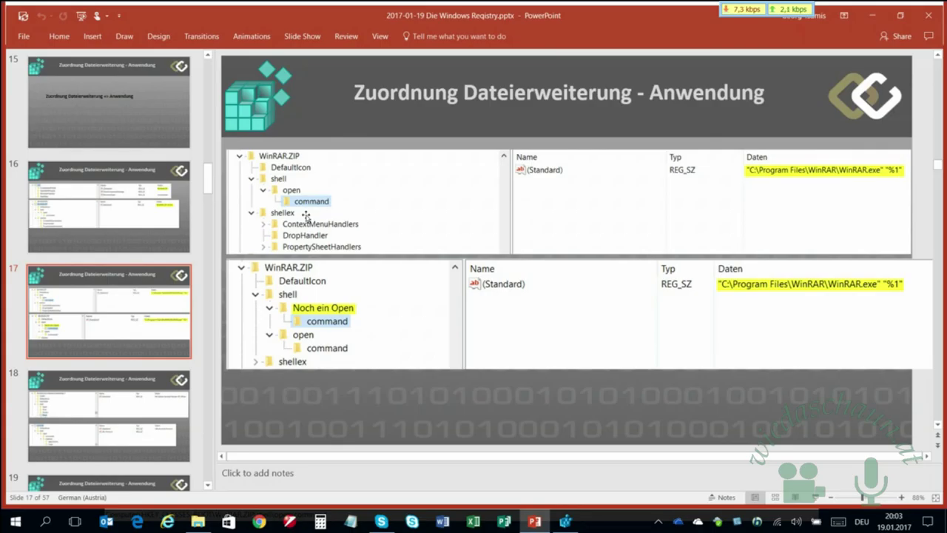
pyautogui.scroll(-2, 562, 324)
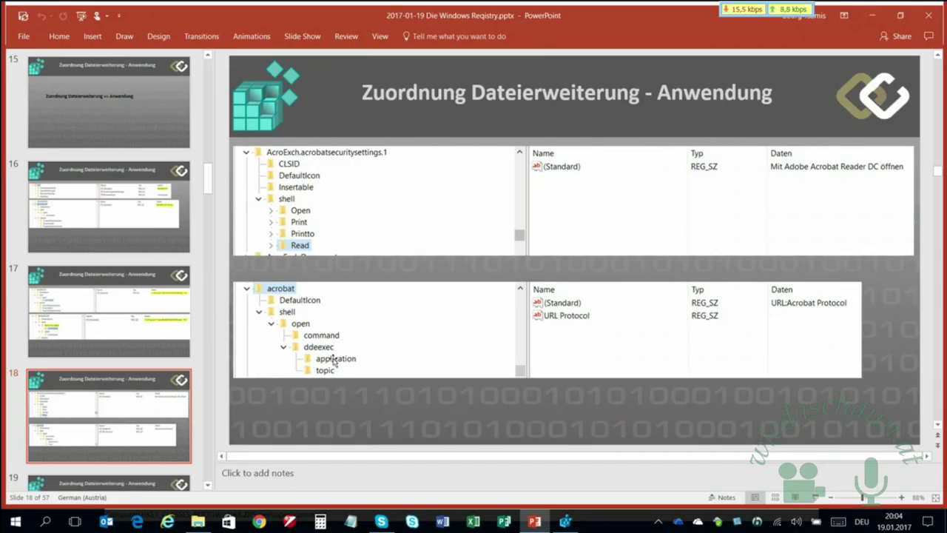
pyautogui.press('pagedown')
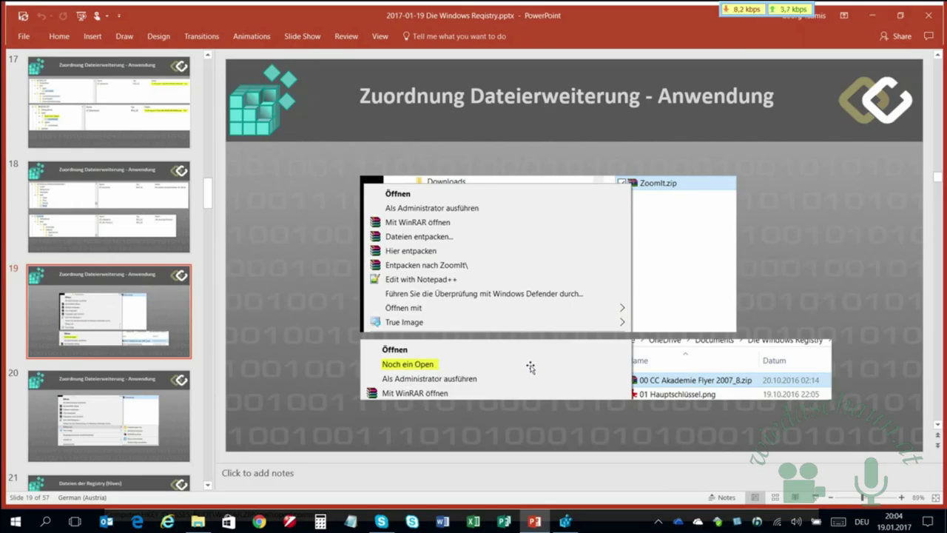
# Page through slide 20 on the Öffnen mit choices and go on to slide 21, Dateien der Registry (Hives)
pyautogui.press('pagedown')
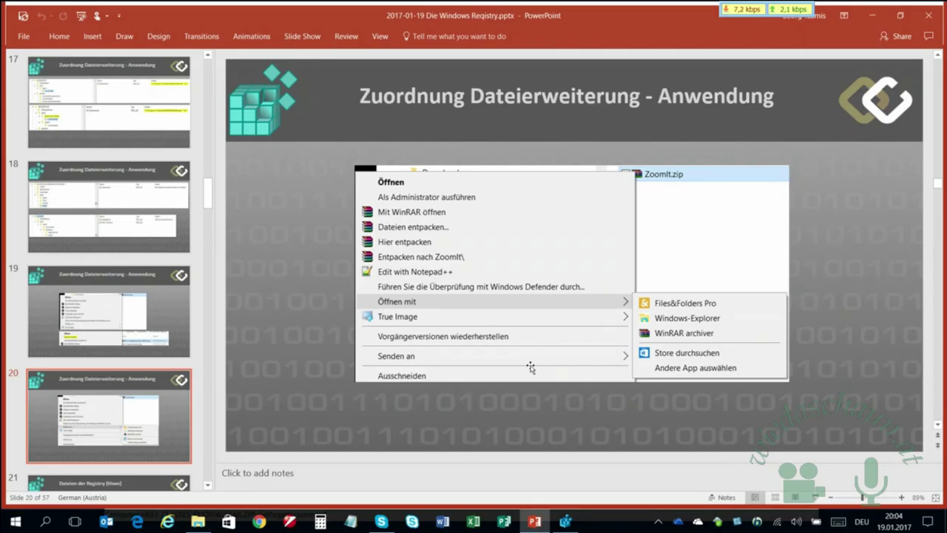
pyautogui.press('pagedown')
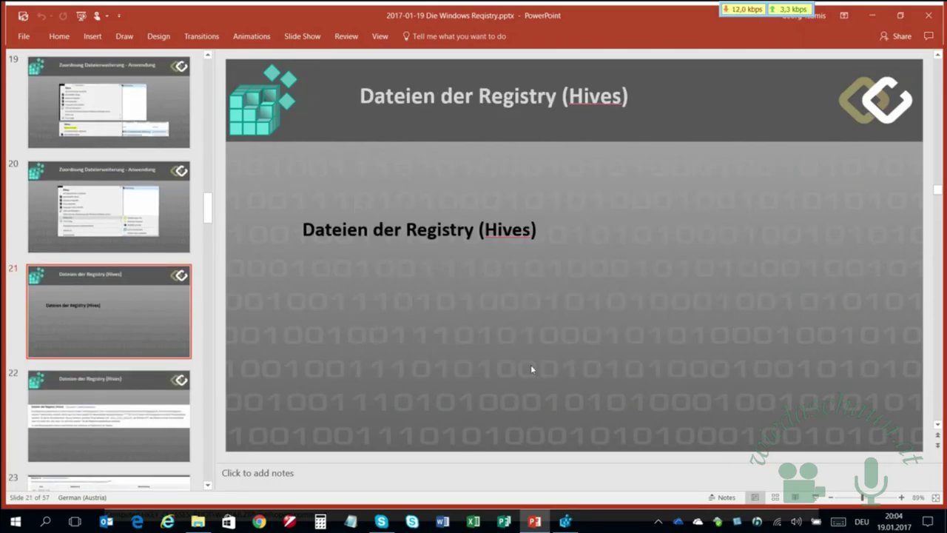
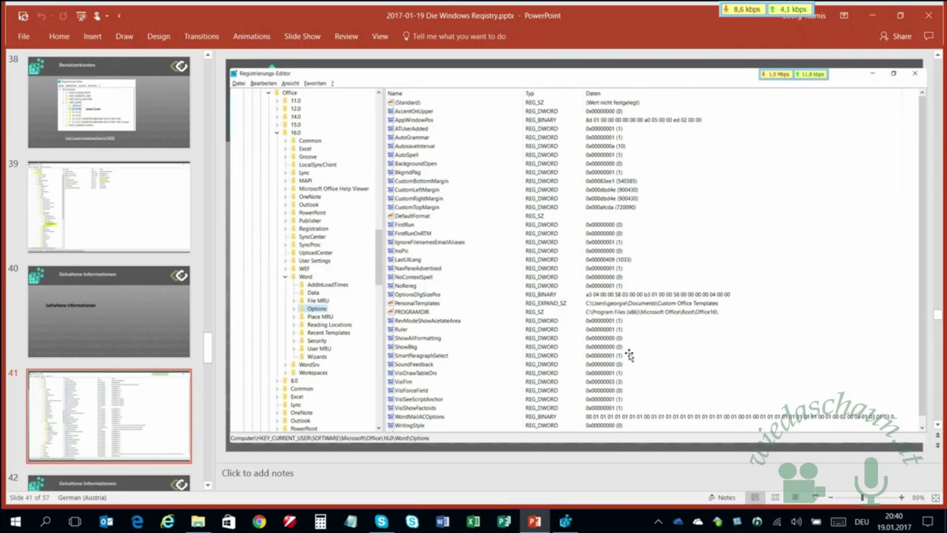
# Go on from slide 41 to slide 43, which covers Word's Security and Trusted Locations registry keys
pyautogui.scroll(-1, 629, 355)
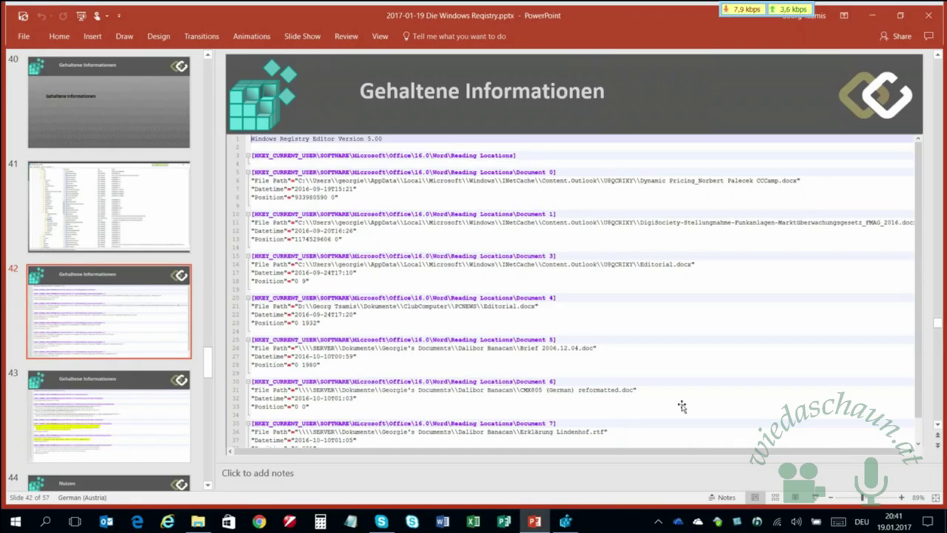
pyautogui.scroll(-1, 681, 406)
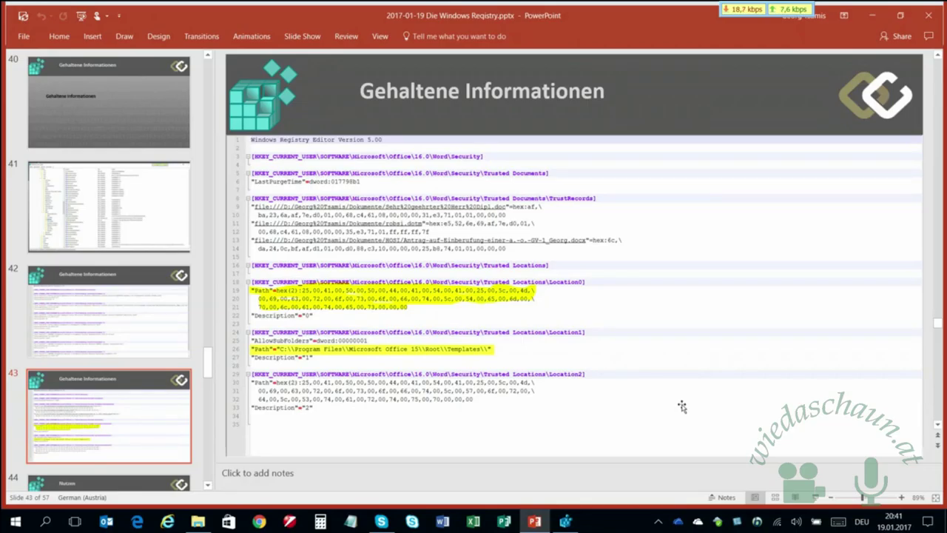
# Switch to the Registry Editor, collapse the tree to its root keys and select HKEY_CLASSES_ROOT
pyautogui.click(565, 522)
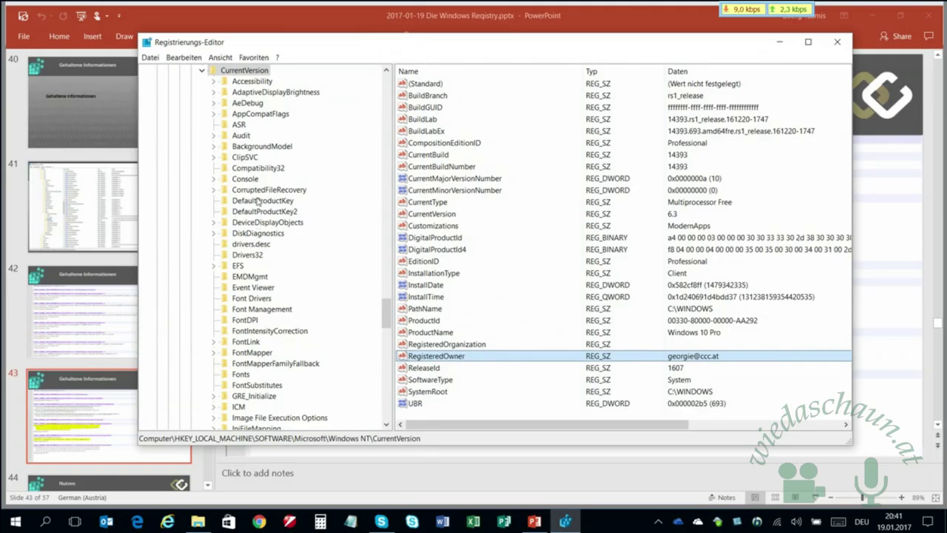
pyautogui.click(202, 71)
pyautogui.press('Left')
pyautogui.press('Left')
pyautogui.press('Left')
pyautogui.press('Left')
pyautogui.press('Left')
pyautogui.press('Left')
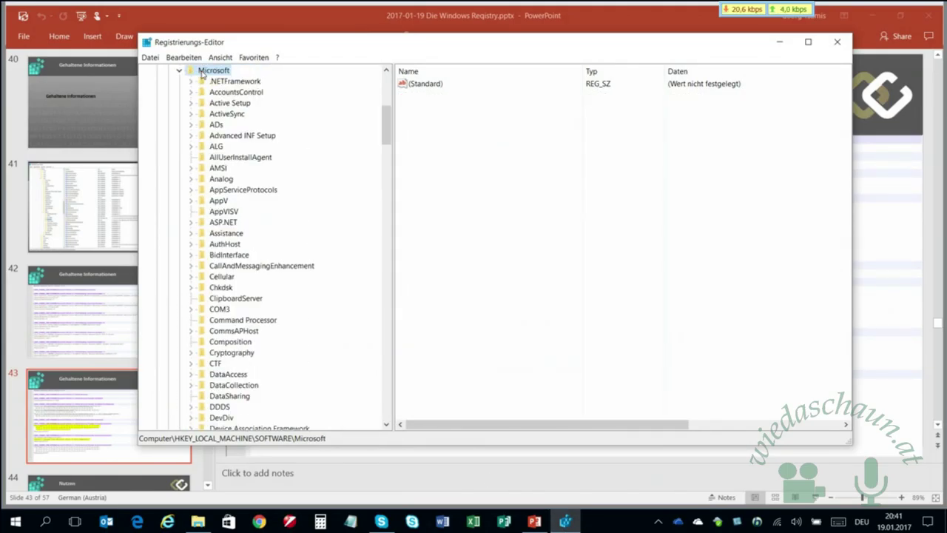
pyautogui.press('Left')
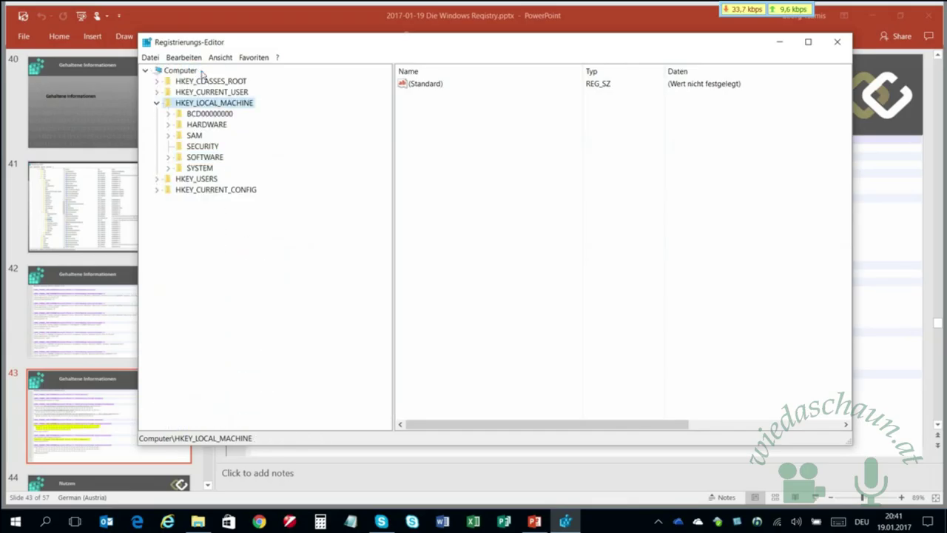
pyautogui.press('Left')
pyautogui.press('Up')
pyautogui.press('Up')
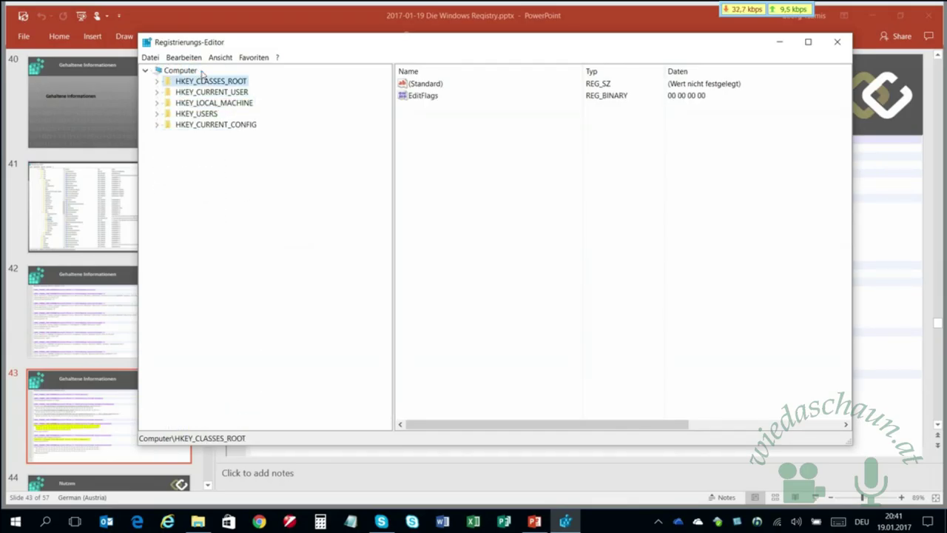
# Expand HKEY_CURRENT_USER and its SOFTWARE key
pyautogui.press('Down')
pyautogui.press('Right')
pyautogui.press('Down')
pyautogui.press('Down')
pyautogui.press('Down')
pyautogui.press('Down')
pyautogui.press('Down')
pyautogui.press('Down')
pyautogui.press('Down')
pyautogui.press('Down')
pyautogui.press('Down')
pyautogui.press('Down')
pyautogui.press('Down')
pyautogui.press('Down')
pyautogui.press('Right')
pyautogui.press('Right')
# Find the Microsoft key under HKEY_CURRENT_USER\SOFTWARE and expand it
pyautogui.press('Down')
pyautogui.press('Down')
pyautogui.press('Down')
pyautogui.press('Down')
pyautogui.press('m')
pyautogui.press('i')
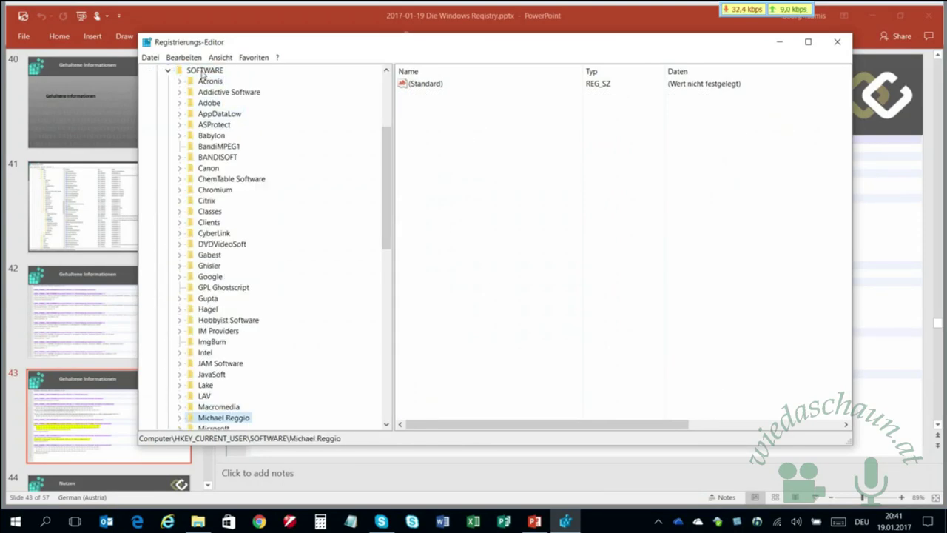
pyautogui.press('Down')
pyautogui.press('Right')
pyautogui.press('Right')
pyautogui.press('Down')
pyautogui.press('Down')
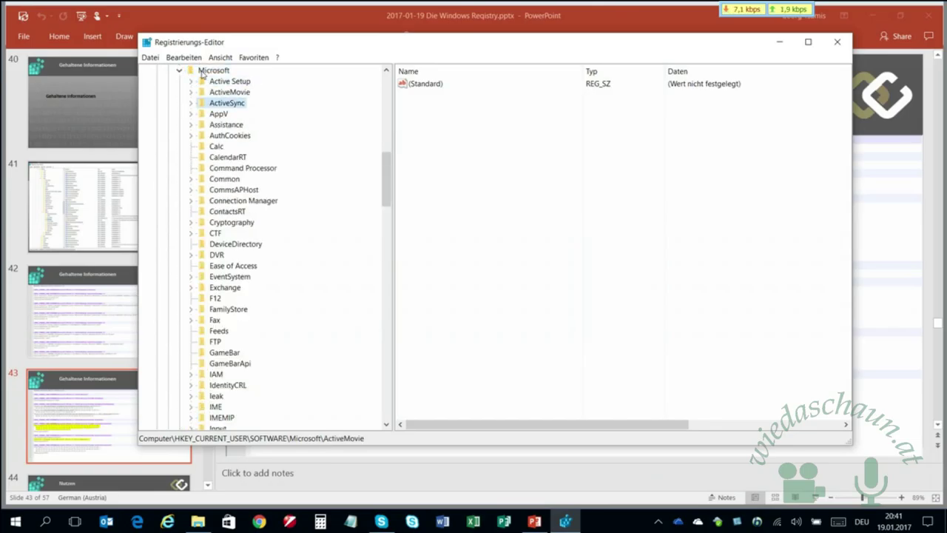
# Find the Office key under Microsoft and expand it together with its 16.0 subkey
pyautogui.press('c')
pyautogui.press('r')
pyautogui.press('o')
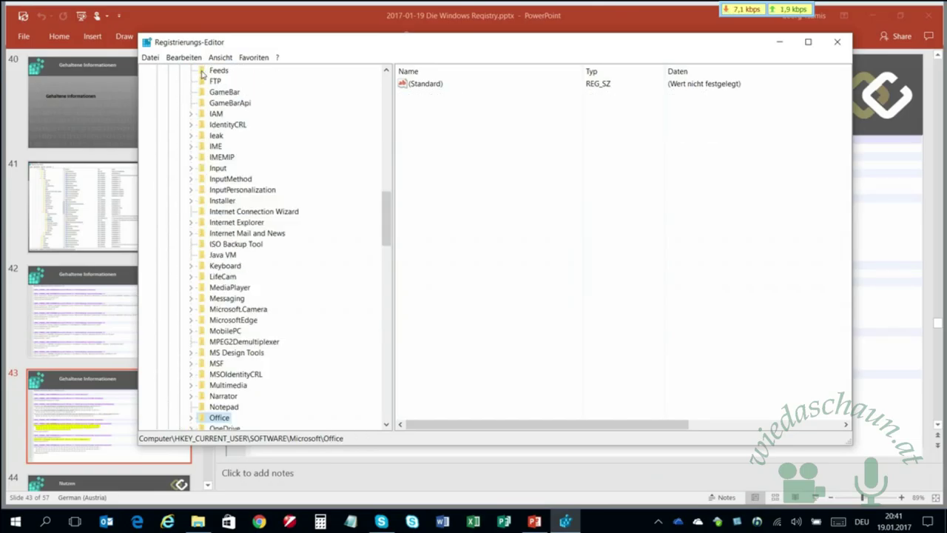
pyautogui.press('Down')
pyautogui.press('p')
pyautogui.press('Down')
pyautogui.press('Down')
pyautogui.press('Down')
pyautogui.press('Down')
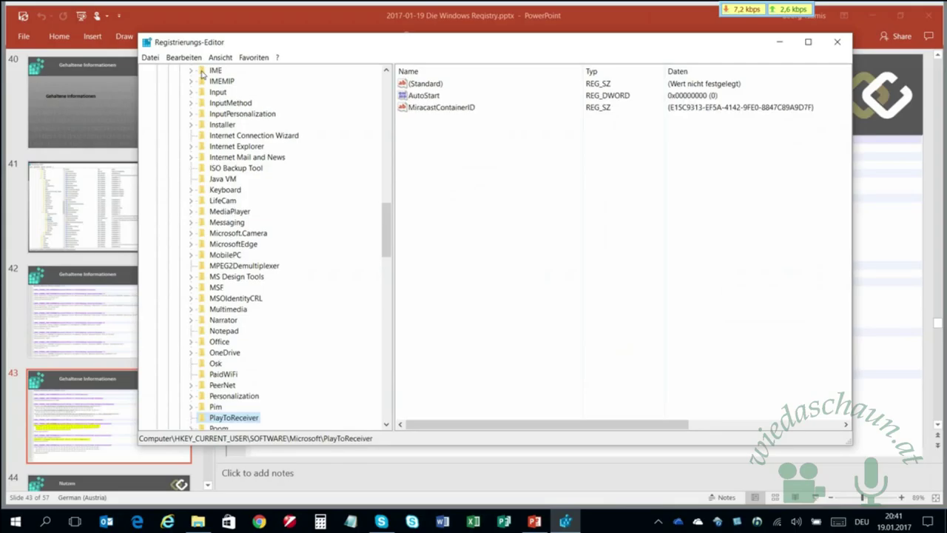
pyautogui.press('Down')
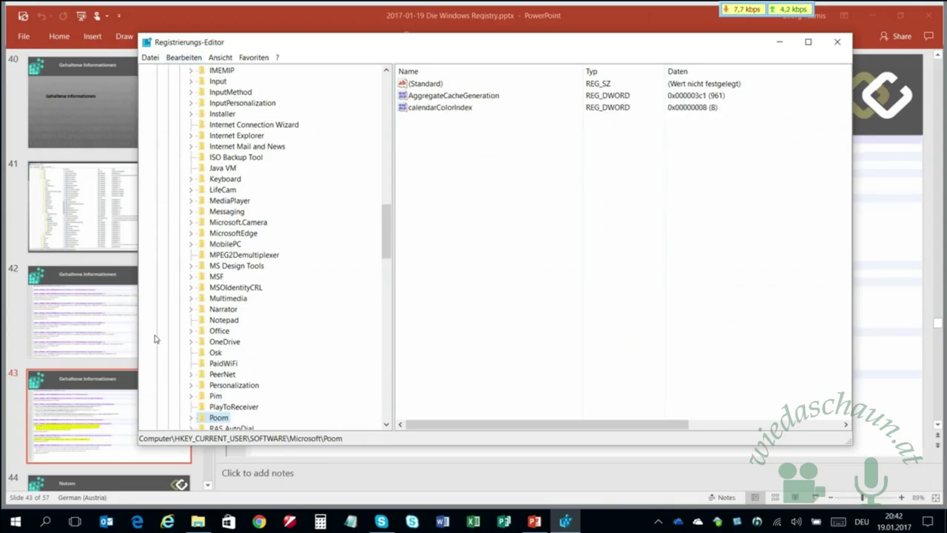
pyautogui.click(191, 332)
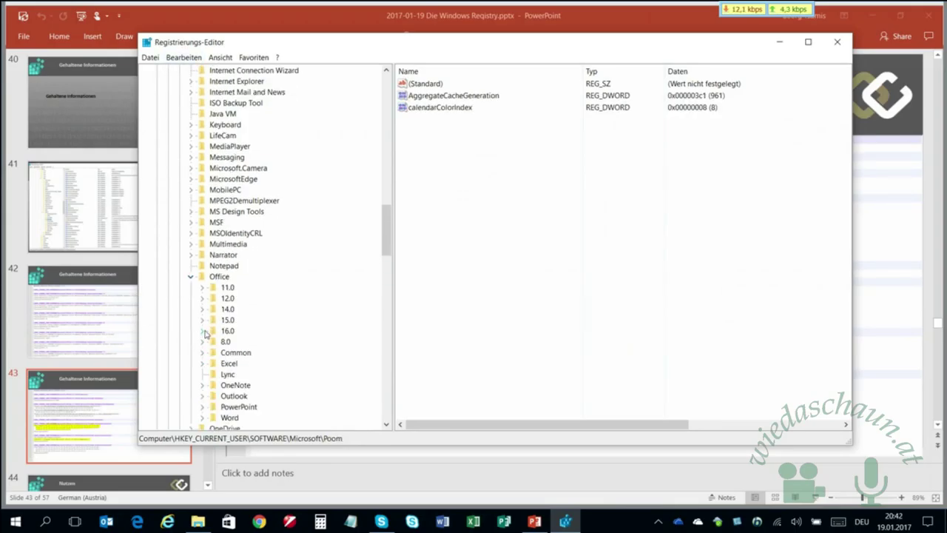
pyautogui.click(202, 331)
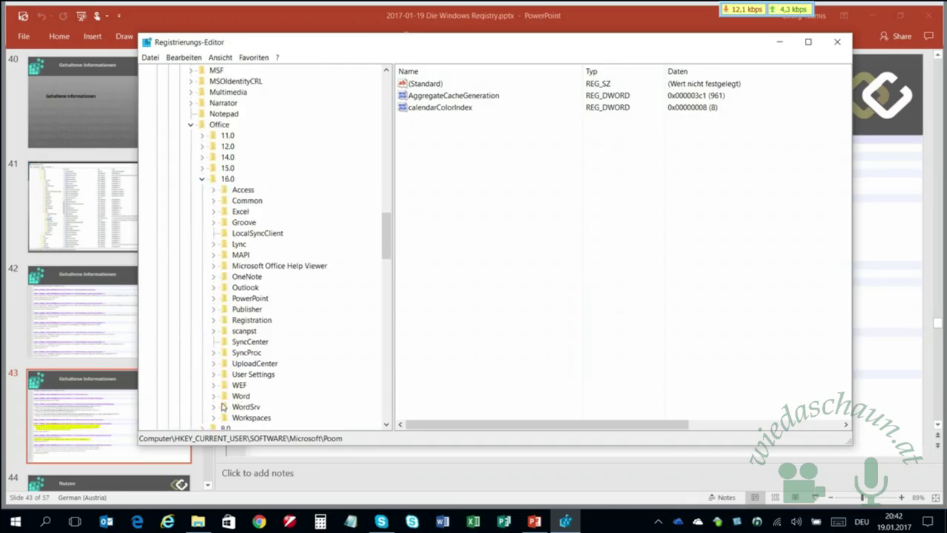
# Expand the Word key under Office\16.0 and its Security subkey
pyautogui.click(226, 397)
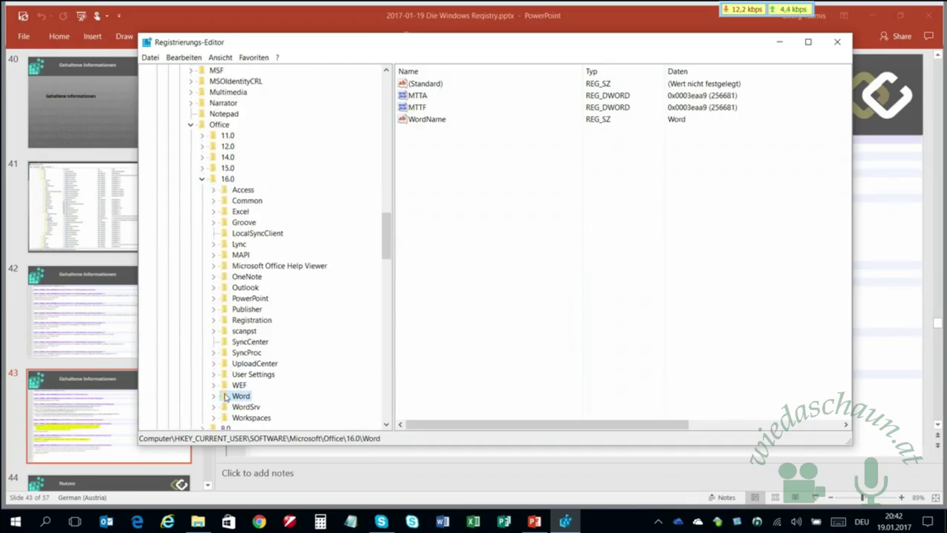
pyautogui.click(214, 397)
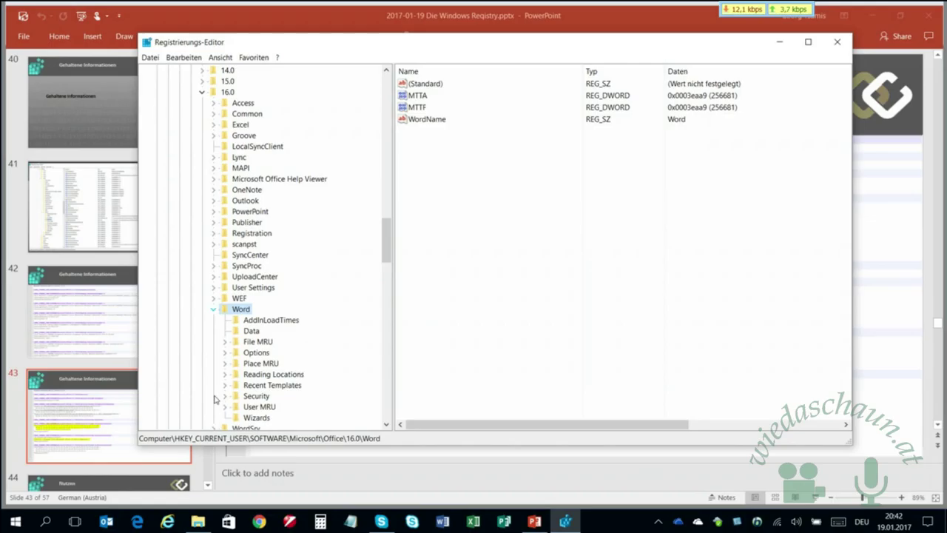
pyautogui.click(237, 397)
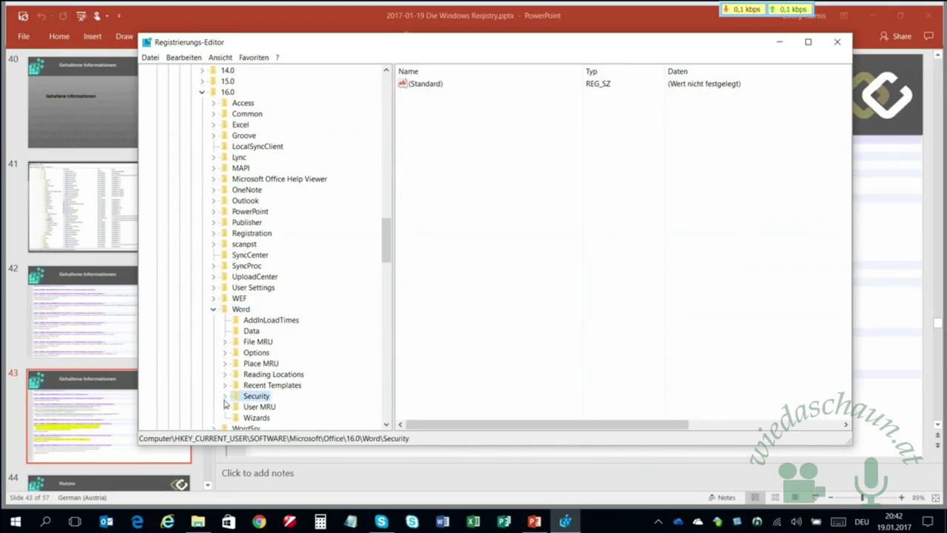
pyautogui.click(225, 400)
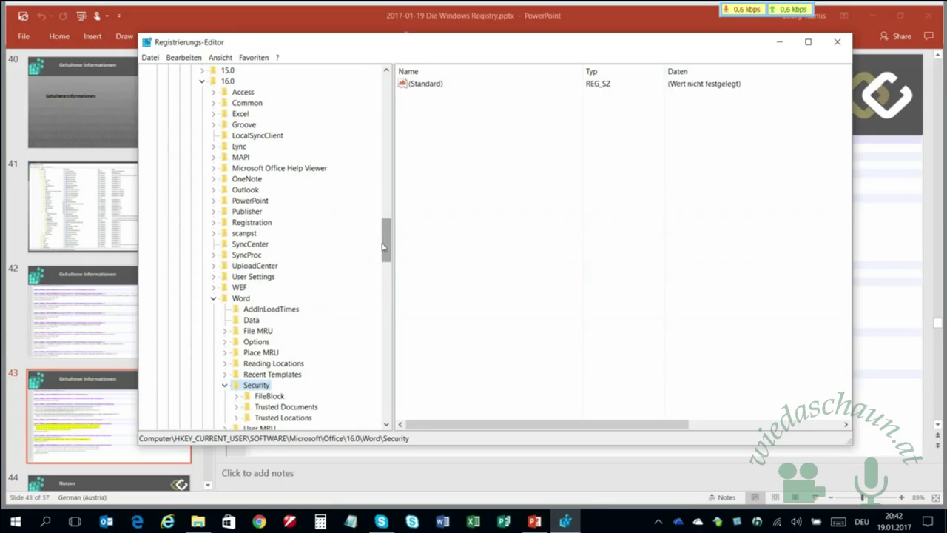
pyautogui.scroll(-5, 385, 247)
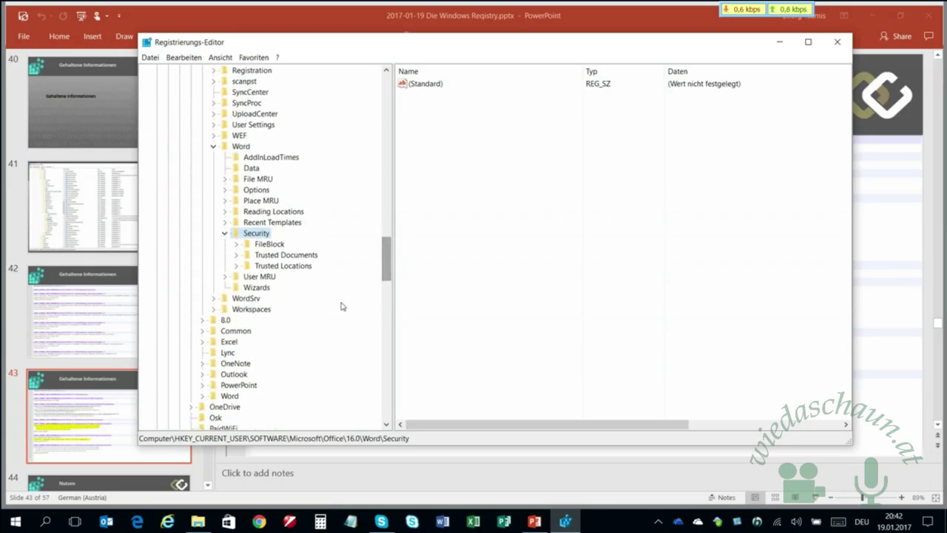
# Expand Trusted Locations under Word's Security key and examine the values of Location0, Location1 and Location2
pyautogui.click(275, 268)
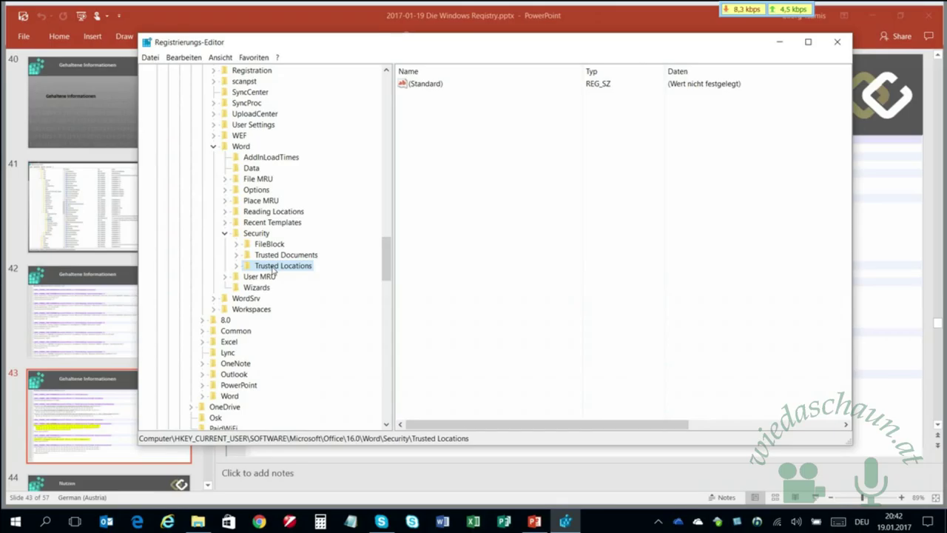
pyautogui.click(237, 267)
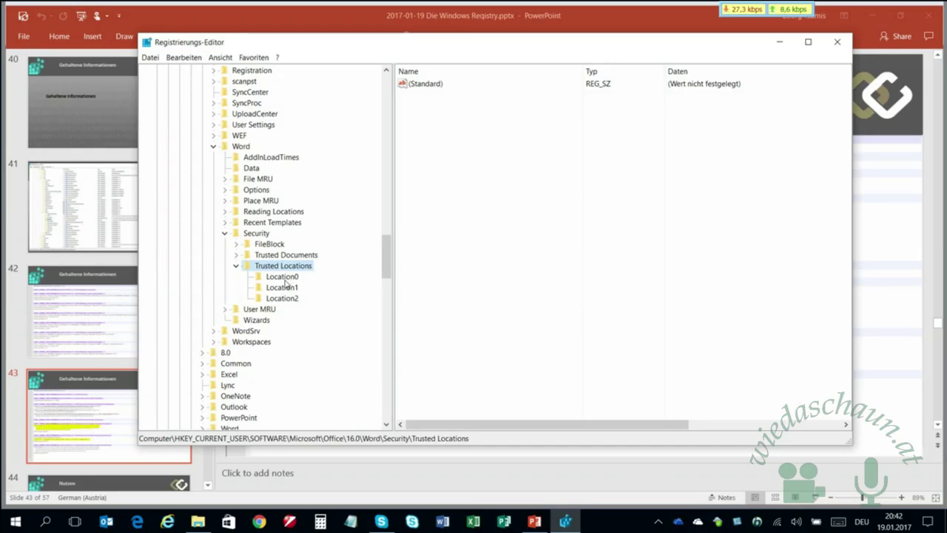
pyautogui.click(286, 277)
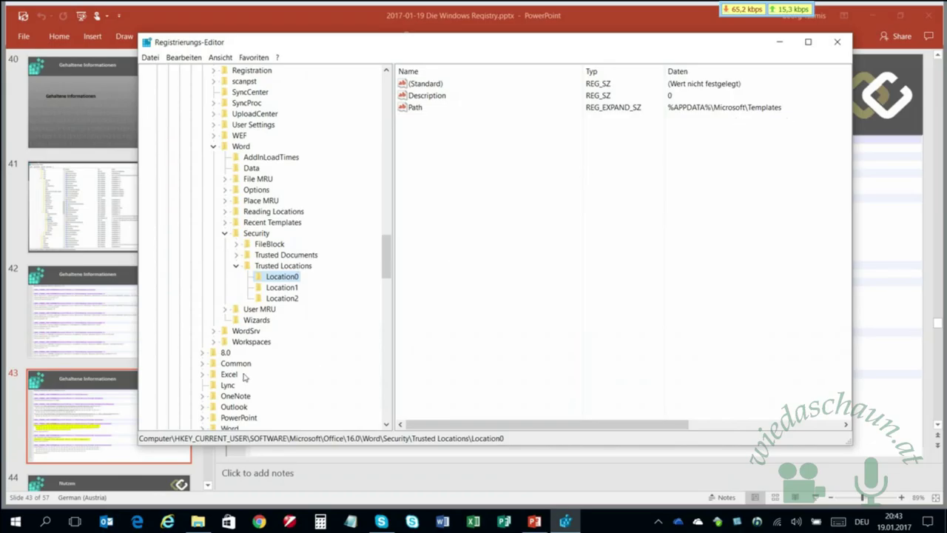
pyautogui.click(293, 288)
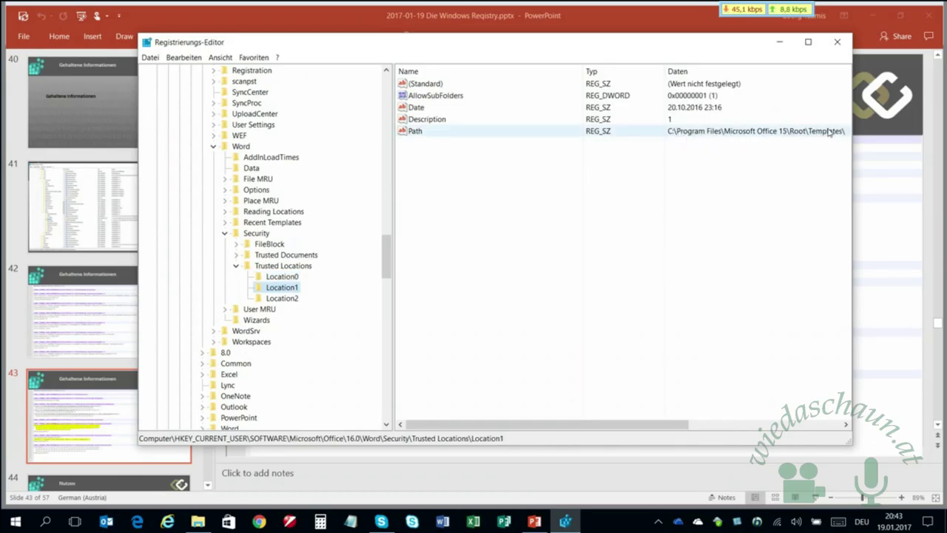
pyautogui.click(281, 299)
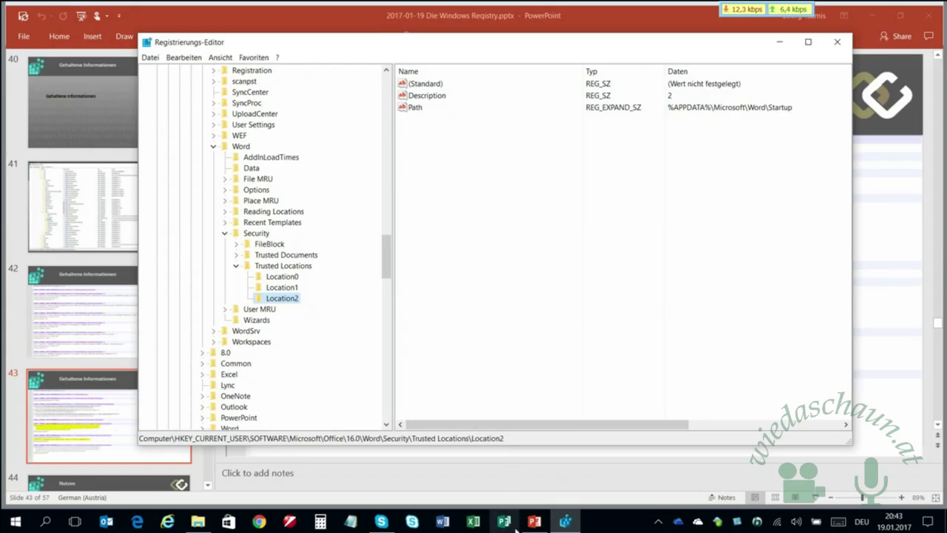
# Switch to Word, create a blank document and open the Word Options
pyautogui.click(443, 522)
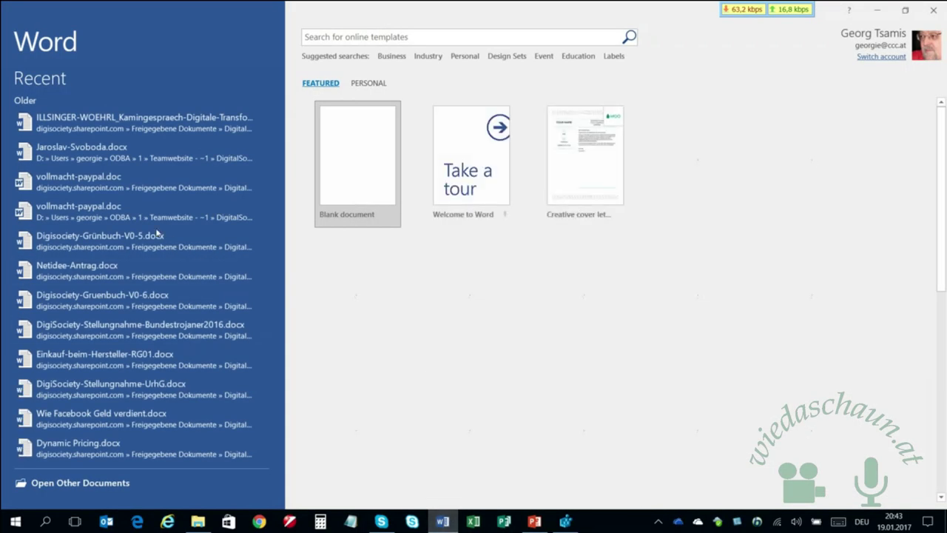
pyautogui.click(346, 162)
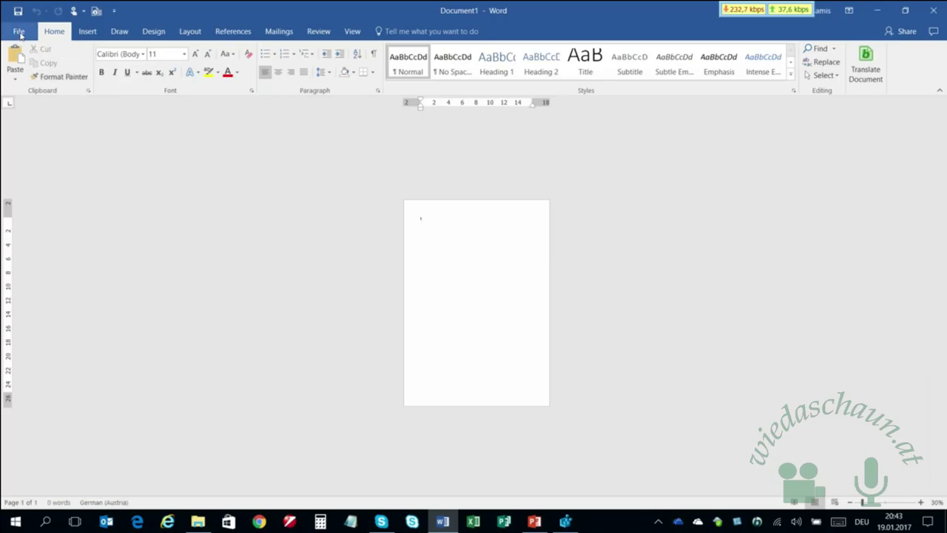
pyautogui.click(21, 32)
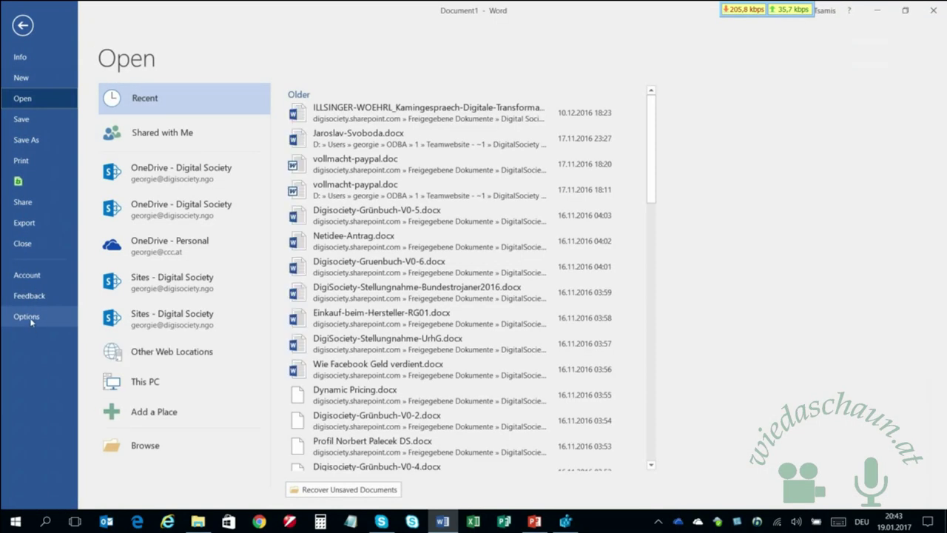
pyautogui.press('Escape')
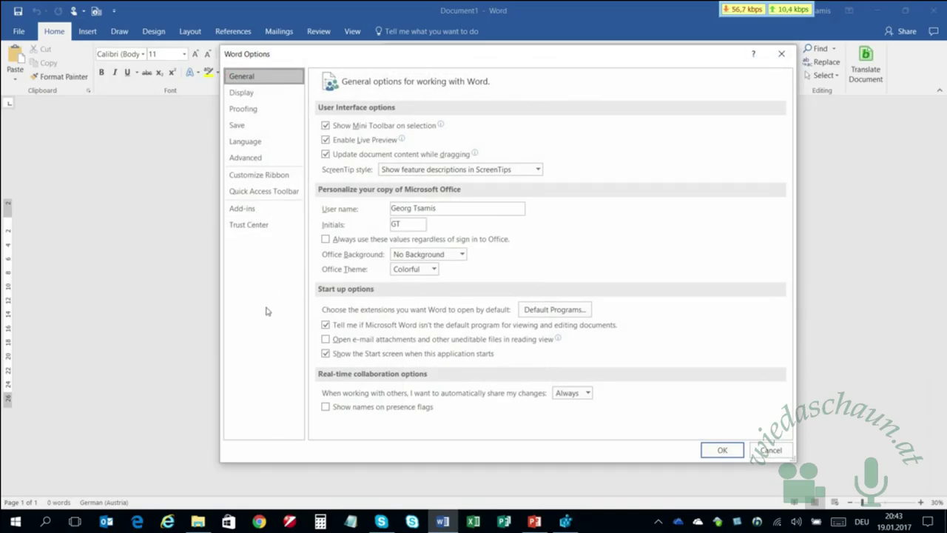
# Open the Trust Center settings and examine the Trusted Locations list
pyautogui.click(253, 231)
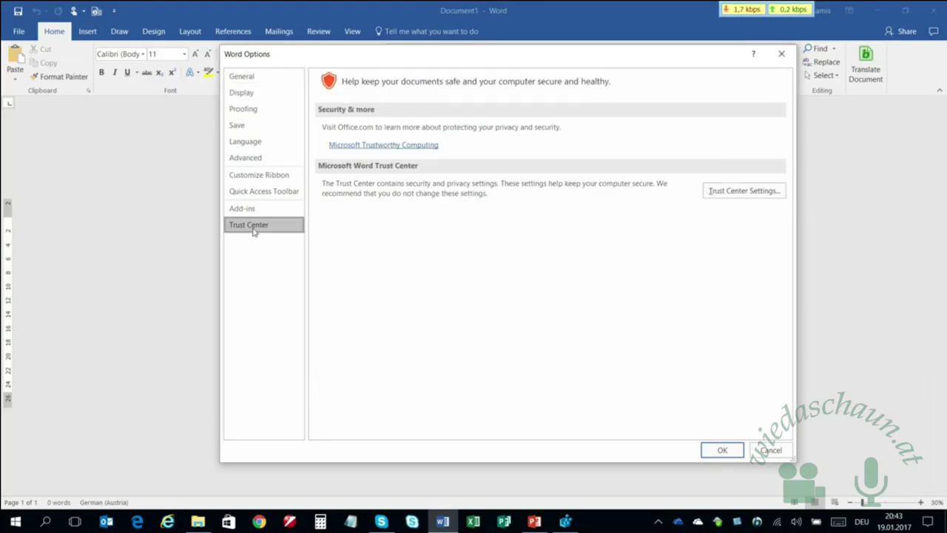
pyautogui.click(728, 191)
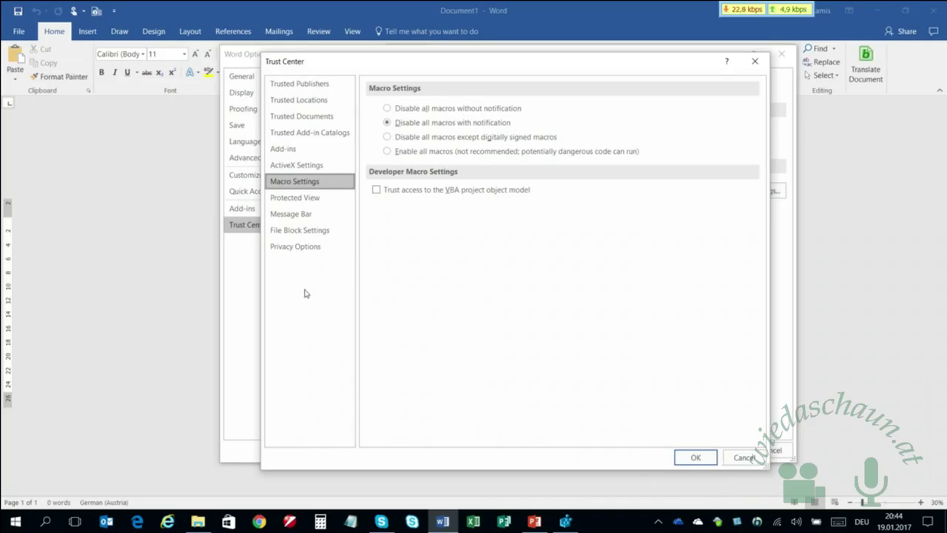
pyautogui.click(291, 101)
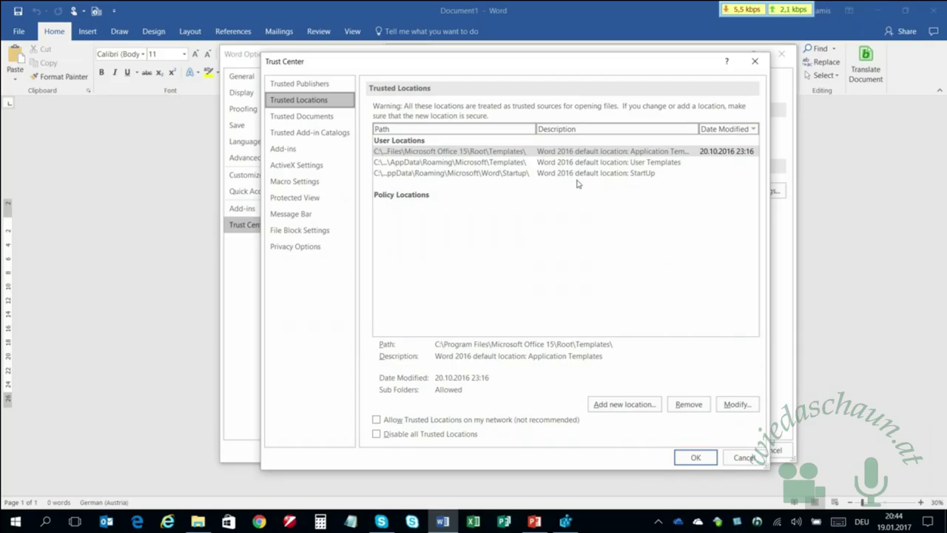
# Close the Trust Center and Word Options without changes and exit Word
pyautogui.click(755, 61)
pyautogui.click(781, 54)
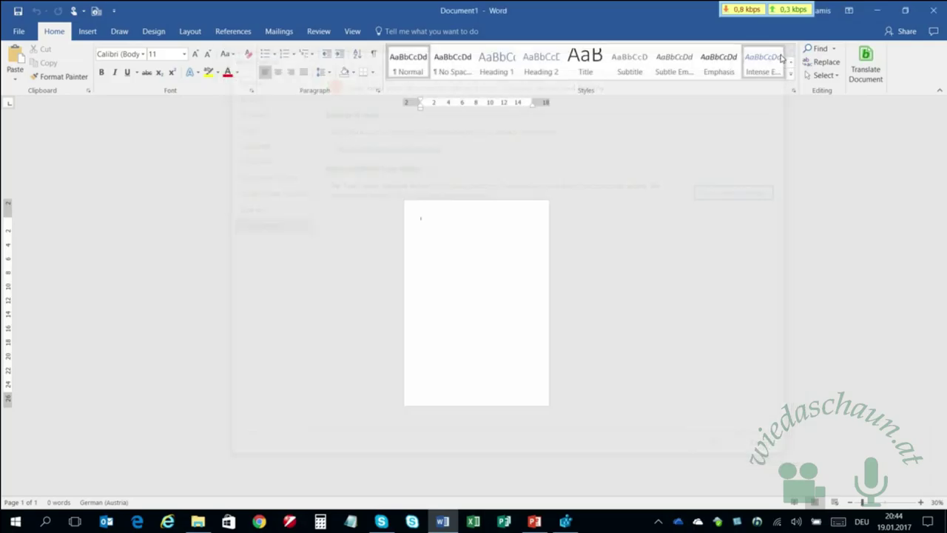
pyautogui.click(934, 12)
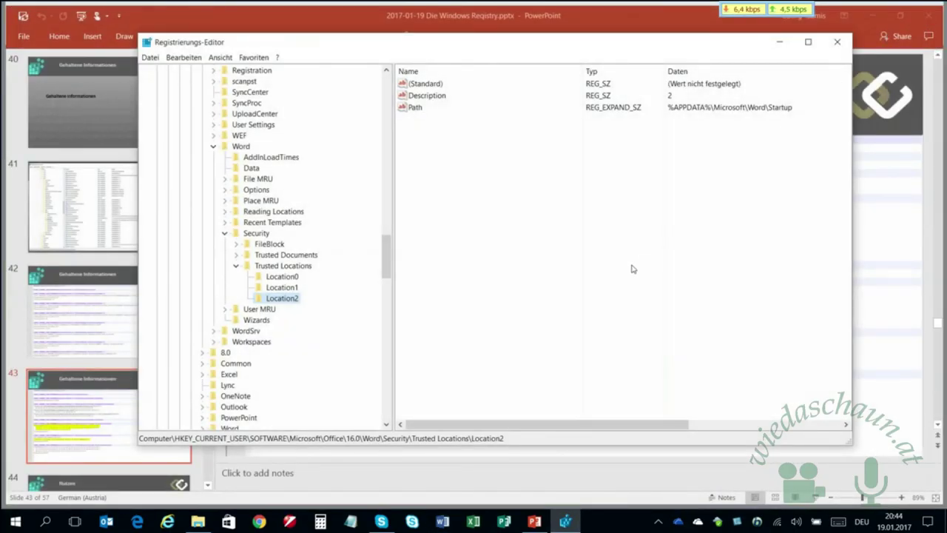
# Minimise the Registry Editor to return to the PowerPoint presentation and go on to slide 45, Nutzen
pyautogui.click(778, 44)
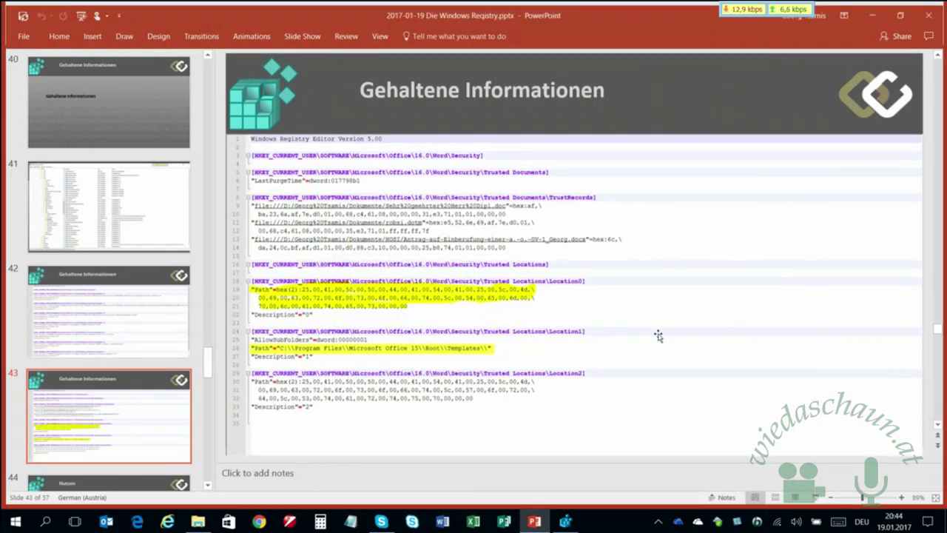
pyautogui.scroll(-1, 658, 335)
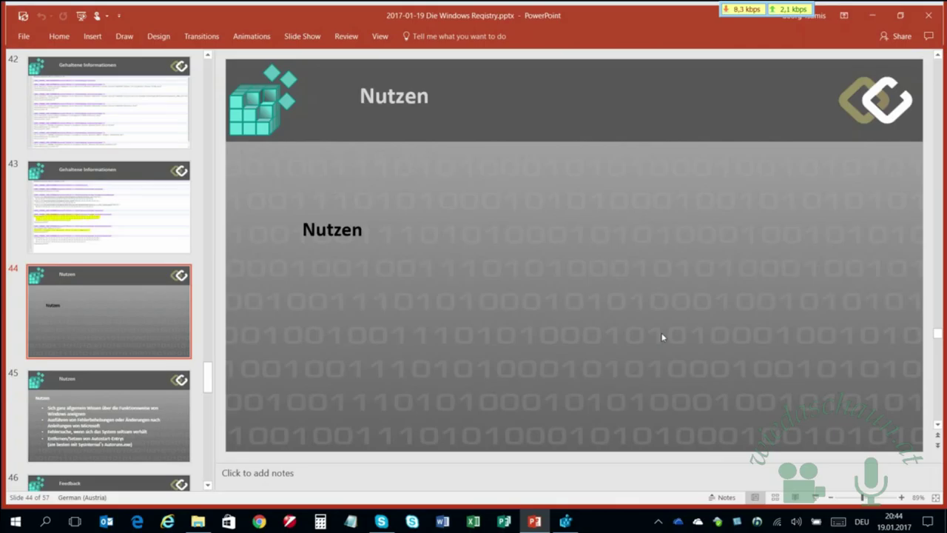
pyautogui.press('pagedown')
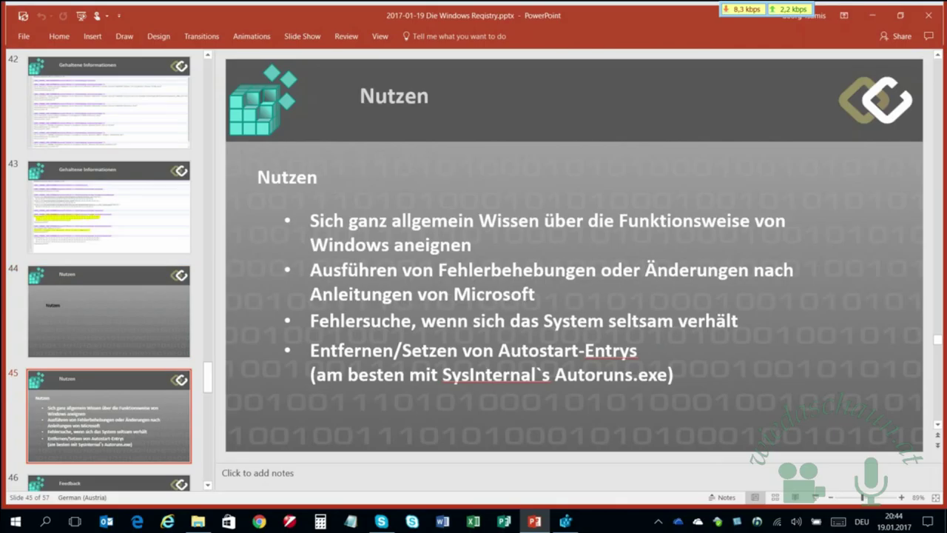